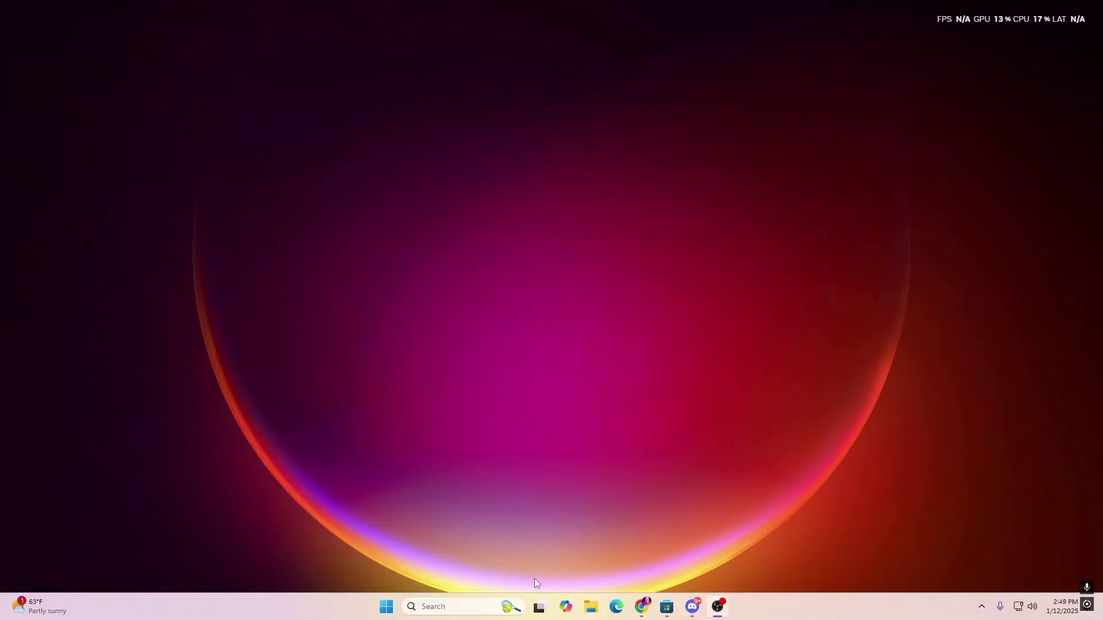
- Search 'temp' and open the Temporary files breakdown under Delete temporary files
click(448, 606)
text(tem)
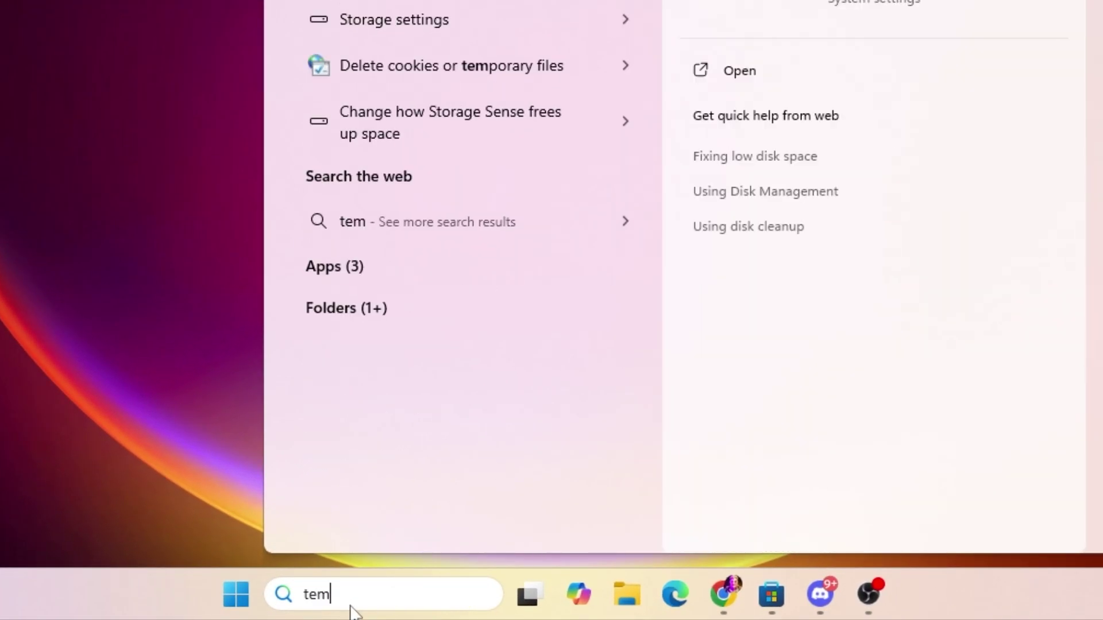
text(p)
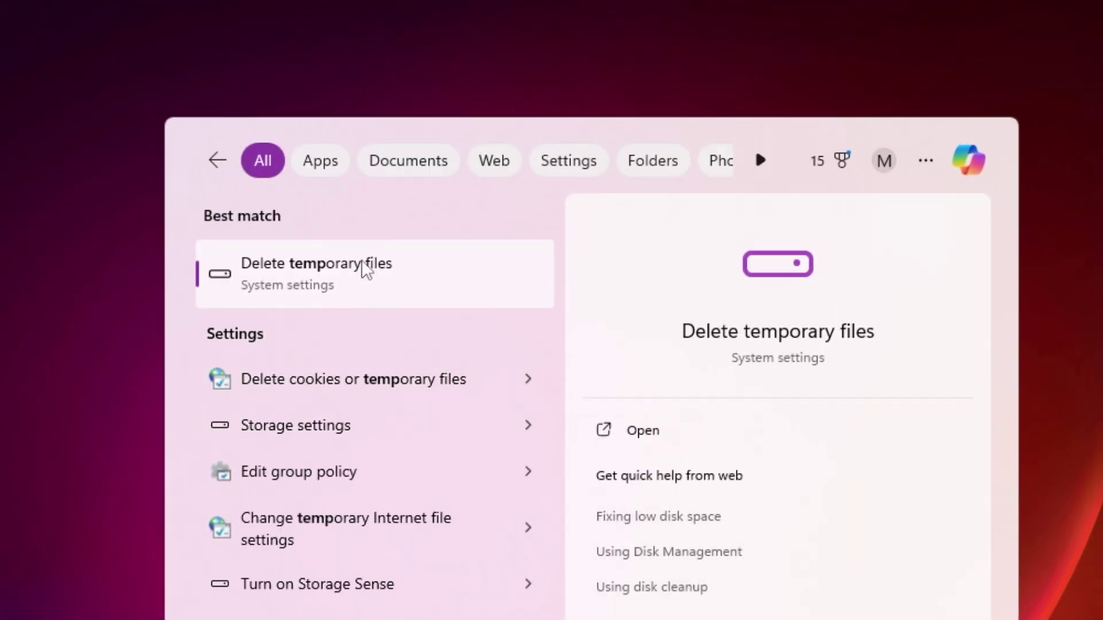
click(324, 270)
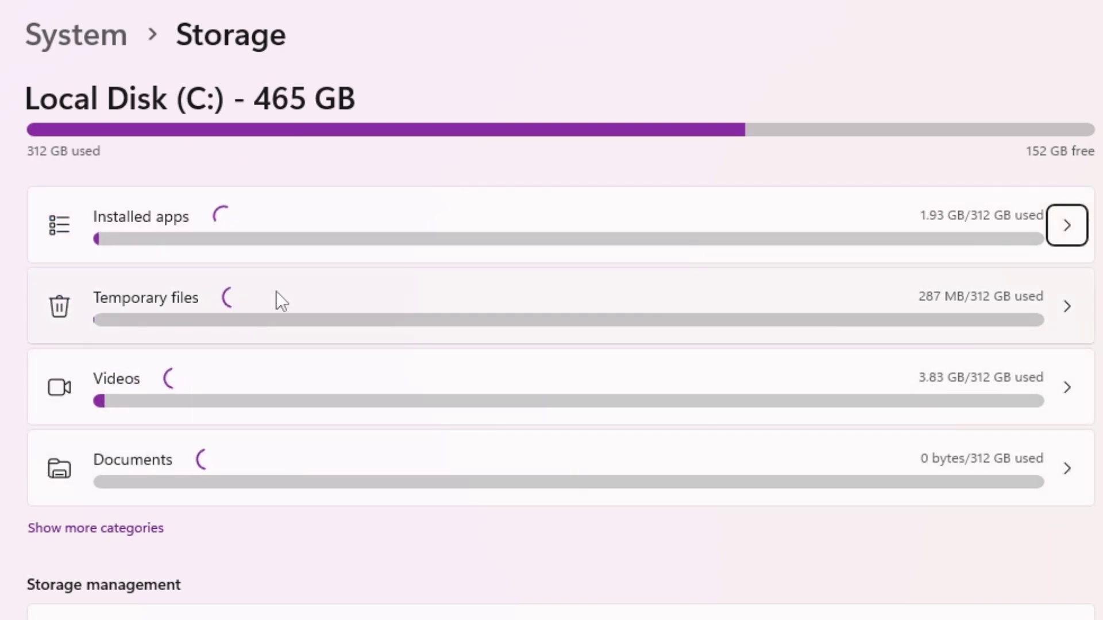
click(216, 312)
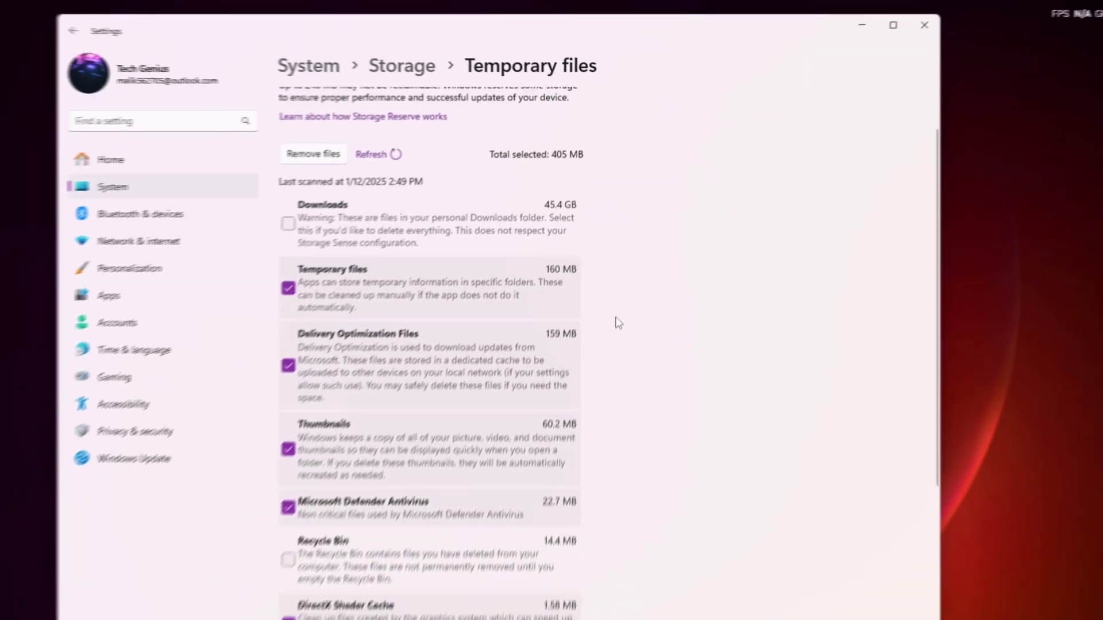
- Include the Recycle Bin and remove the selected temporary files, confirming the deletion
scroll(581, 453, down, 2)
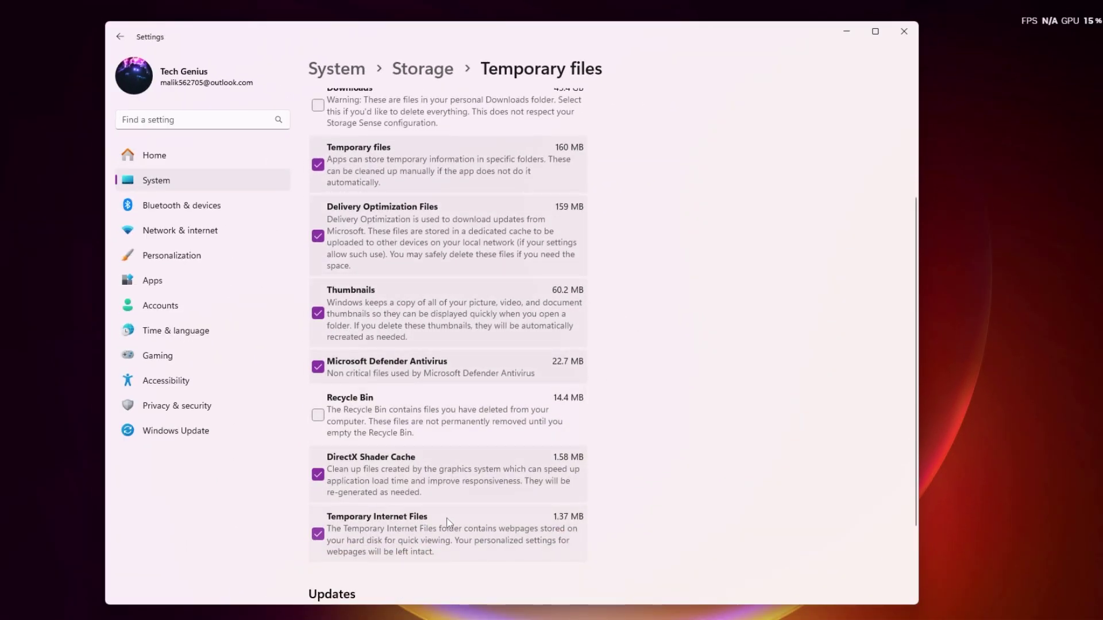
click(348, 424)
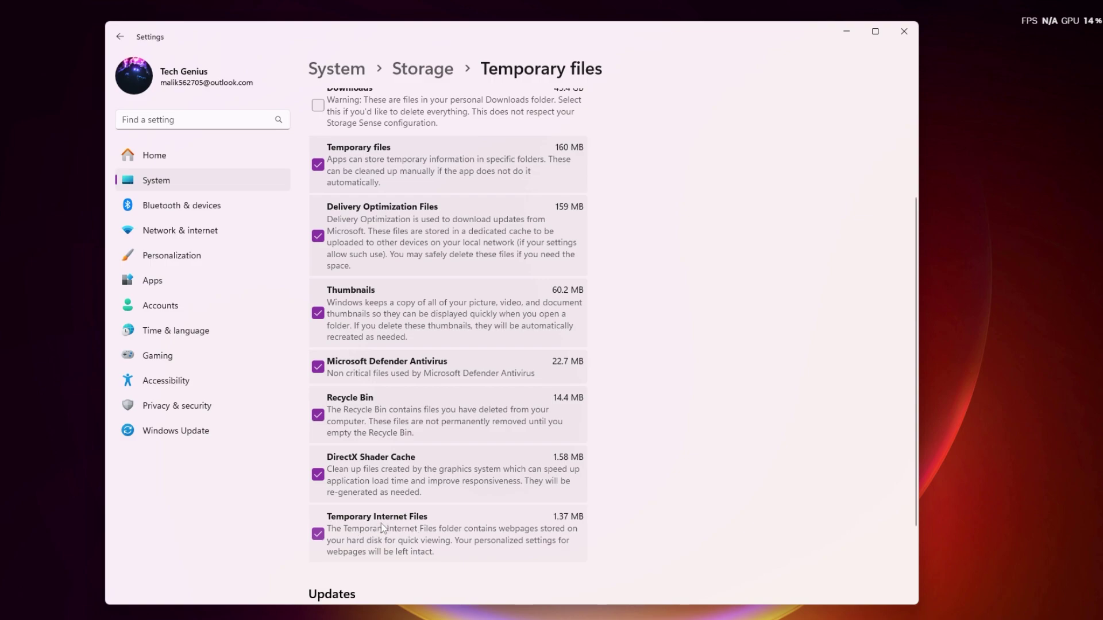
scroll(389, 526, up, 3)
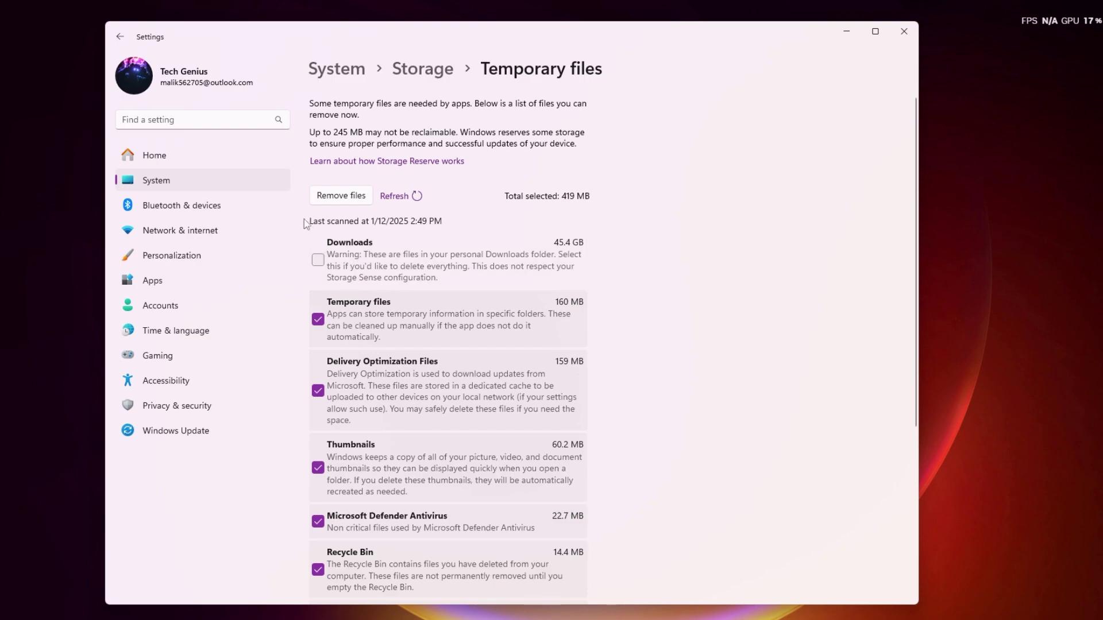
scroll(321, 241, down, 4)
scroll(355, 413, up, 5)
click(325, 200)
click(449, 350)
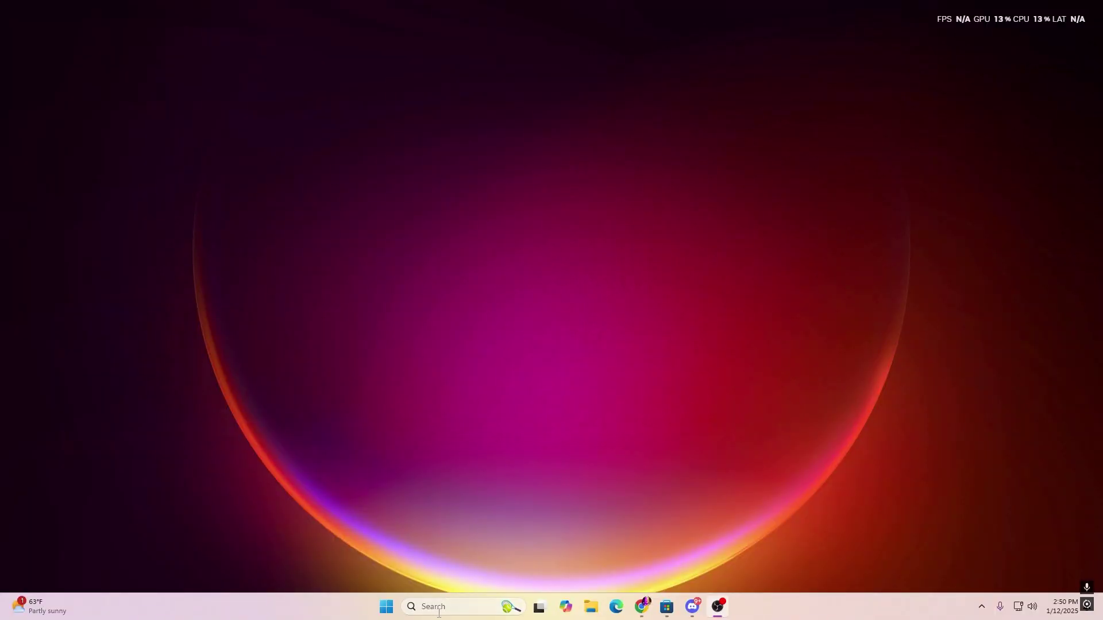
- Launch Command Prompt as administrator via 'cmd' search and run sfc /scannow
click(437, 611)
text(cmd)
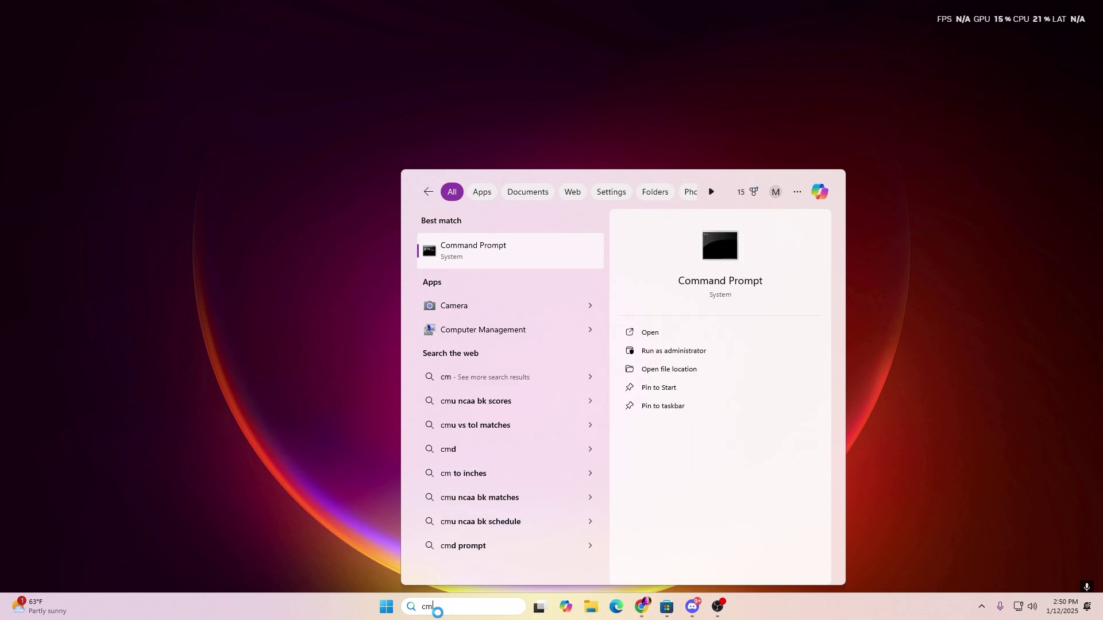
click(667, 355)
key(Return)
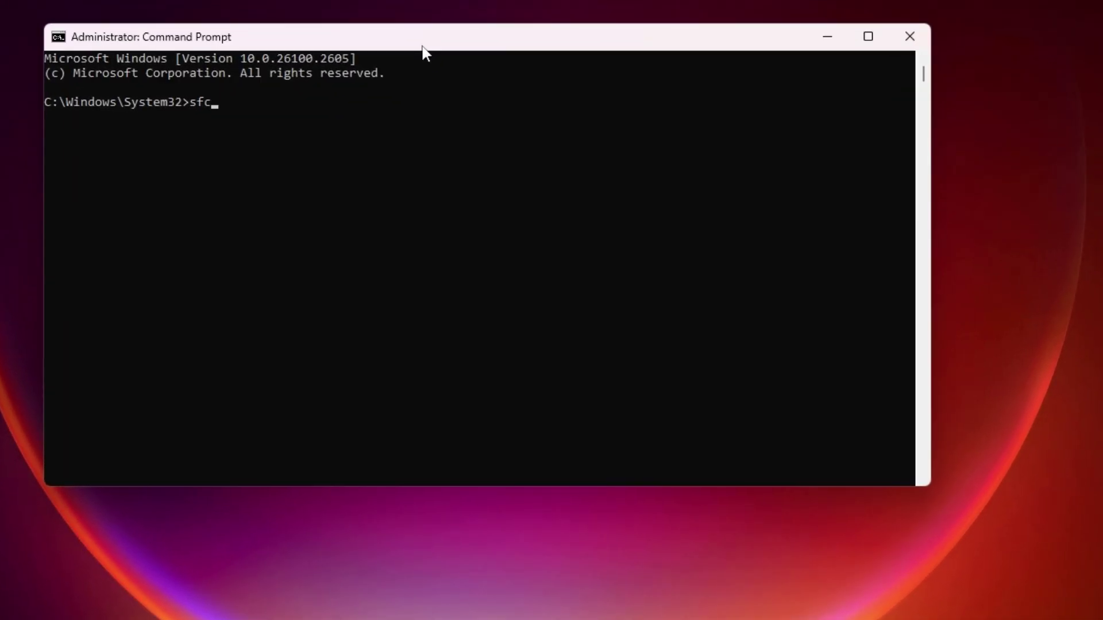
text(sfc /scannow)
key(Return)
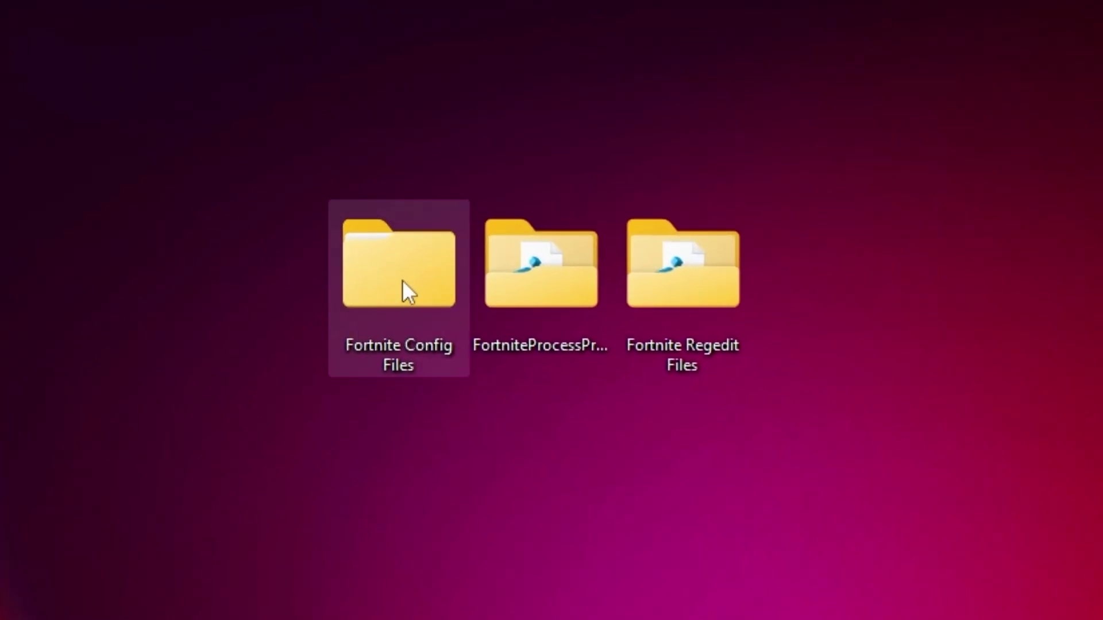
mouse_move(402, 281)
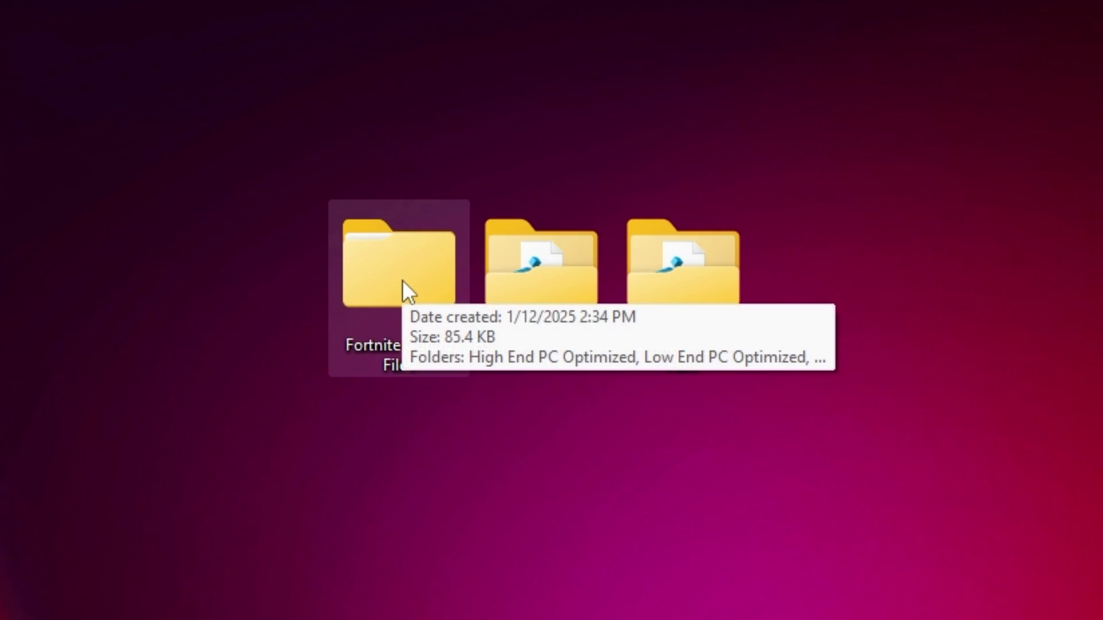
click(402, 281)
mouse_move(552, 268)
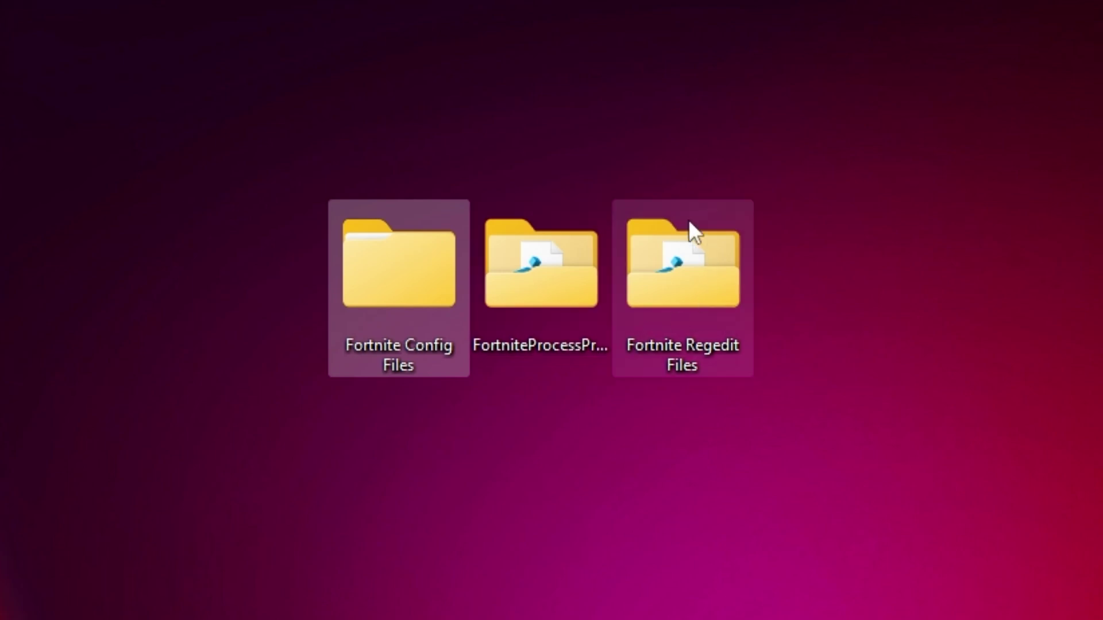
mouse_move(672, 271)
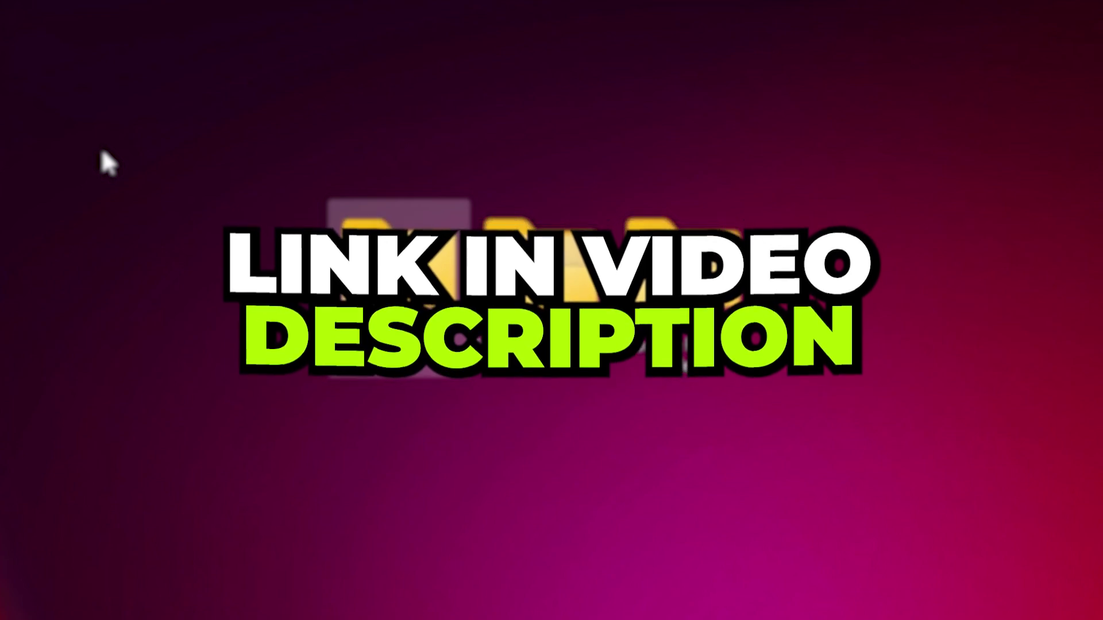
drag(154, 89, 1045, 433)
click(394, 398)
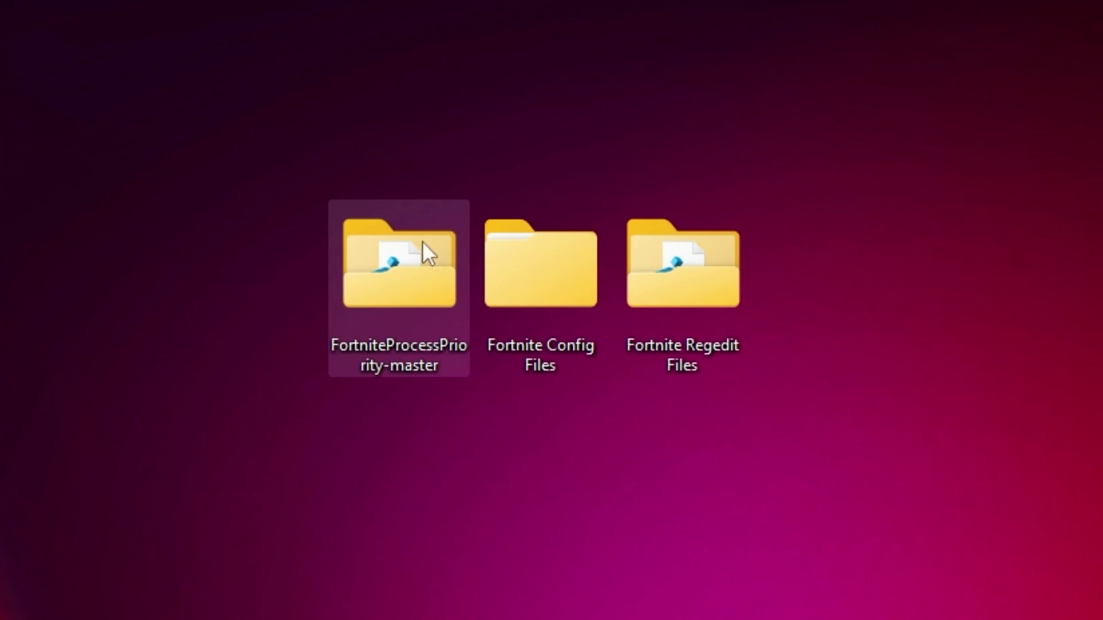
- Merge FortniteAboveNormalPriority.reg from FortniteProcessPriority-master into the registry and close the folder
double_click(393, 270)
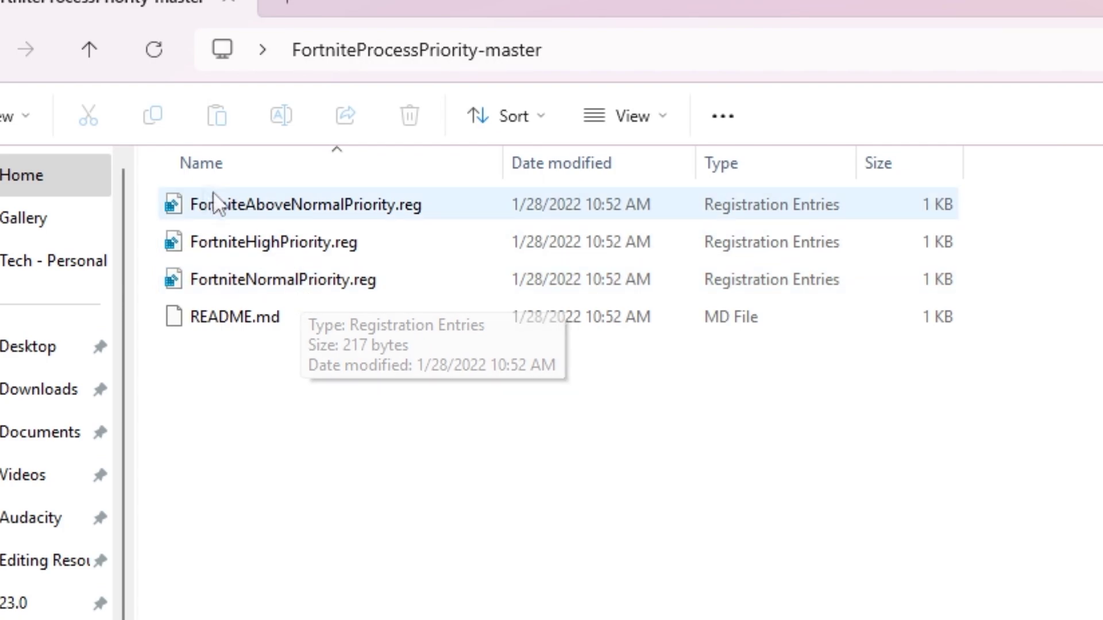
double_click(297, 201)
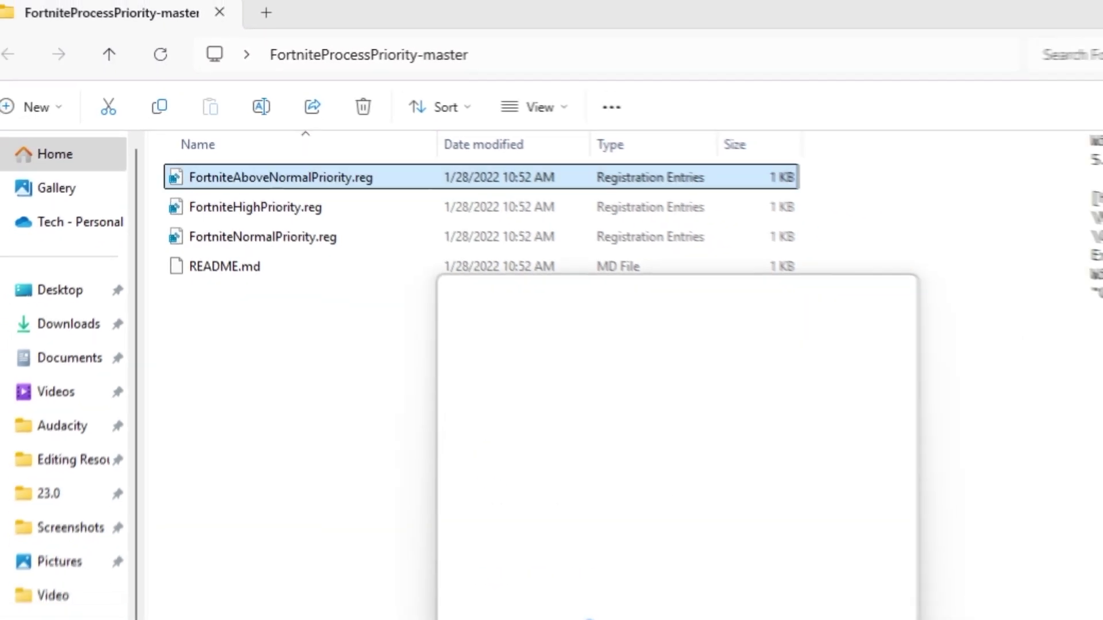
click(621, 325)
click(665, 305)
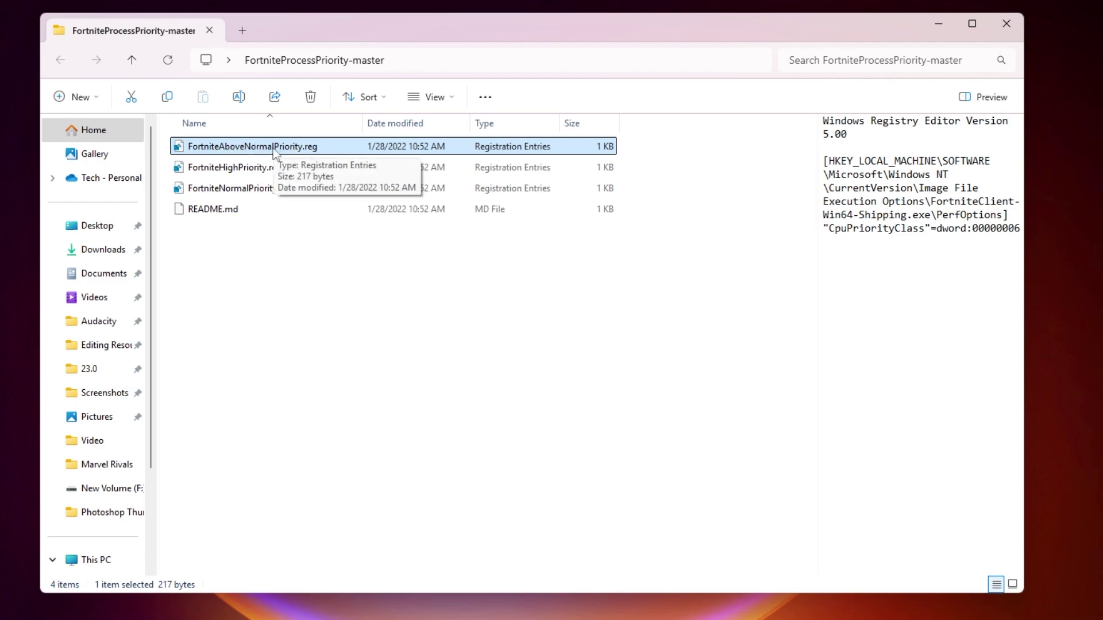
click(1020, 23)
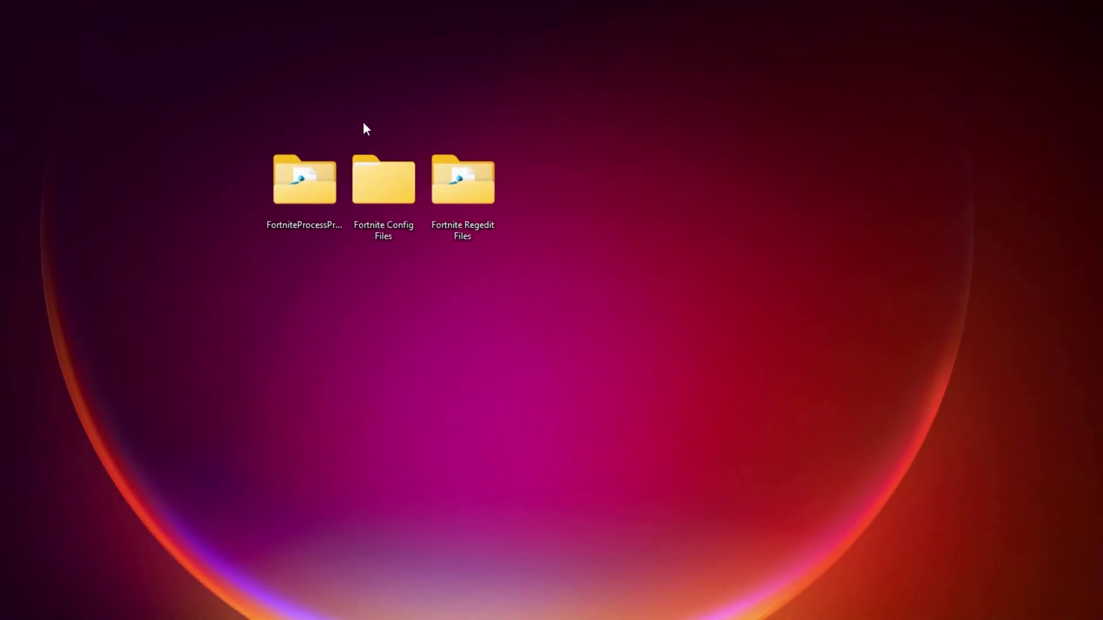
- Open Fortnite Config Files > Low End PC Optimized and bring up GameUserSettings.ini's full context menu
drag(364, 122, 406, 286)
double_click(384, 180)
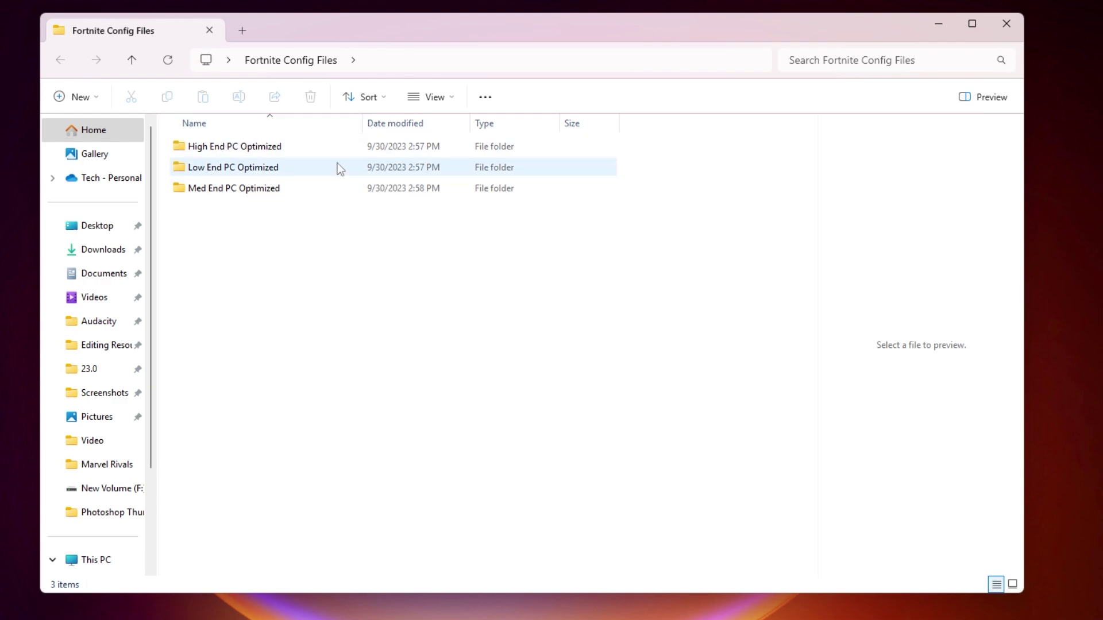
mouse_move(251, 171)
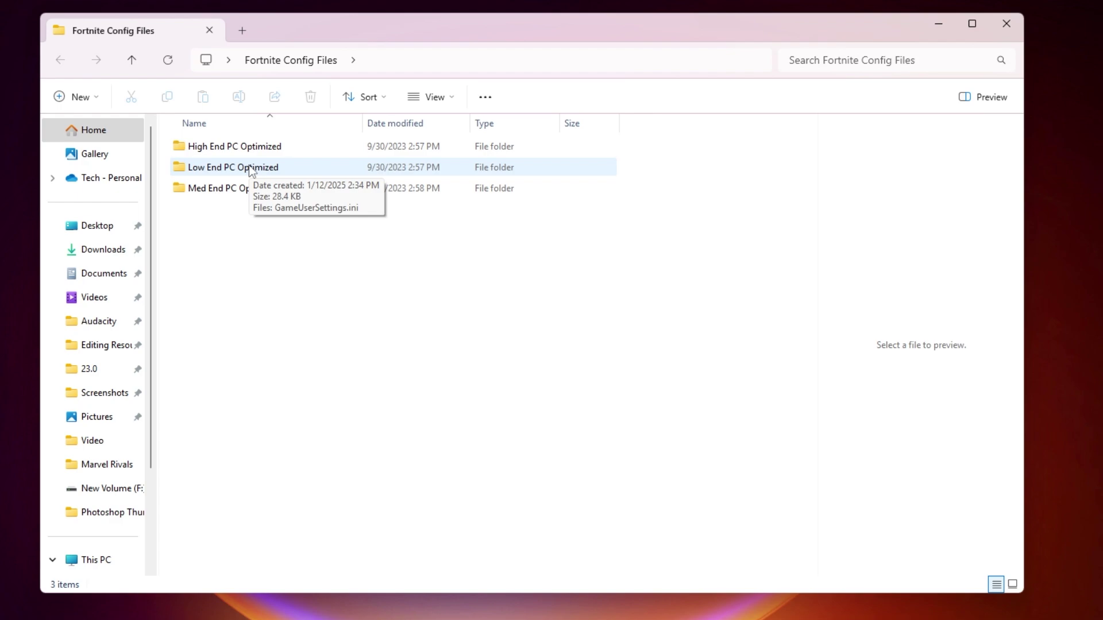
double_click(235, 168)
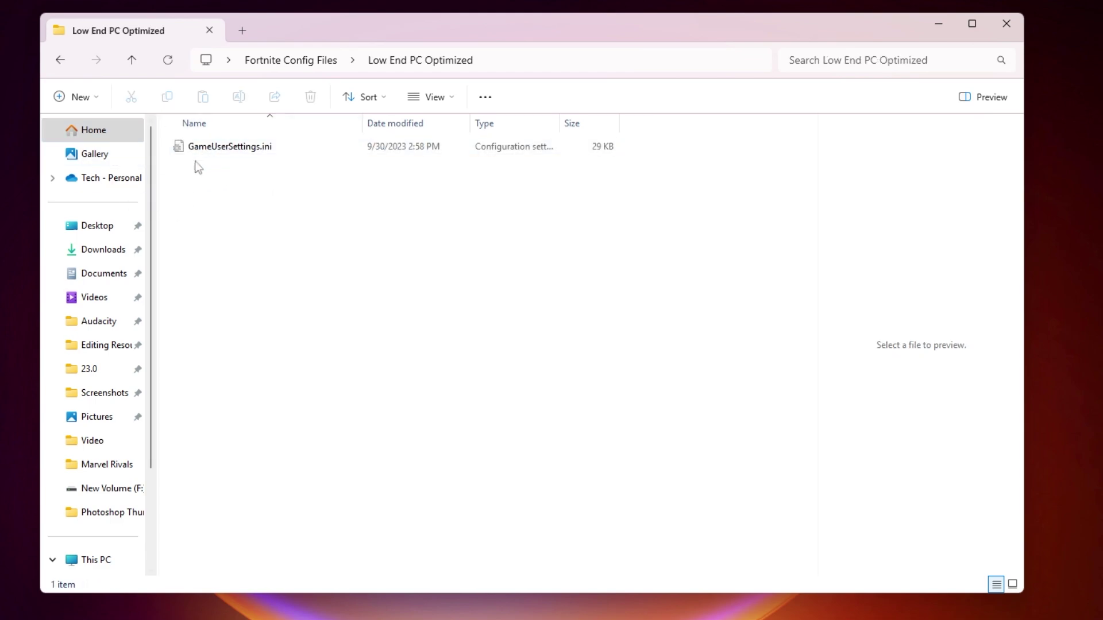
right_click(229, 147)
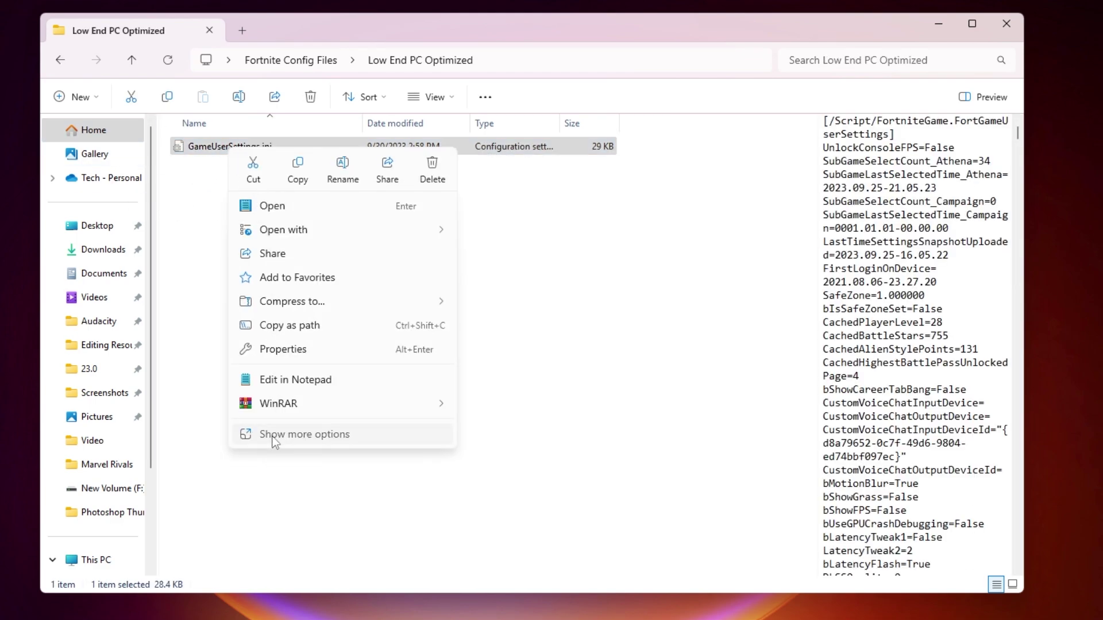
click(270, 434)
- Copy GameUserSettings.ini and open %localappdata%\FortniteGame\Saved\Config\WindowsClient through Run
click(268, 431)
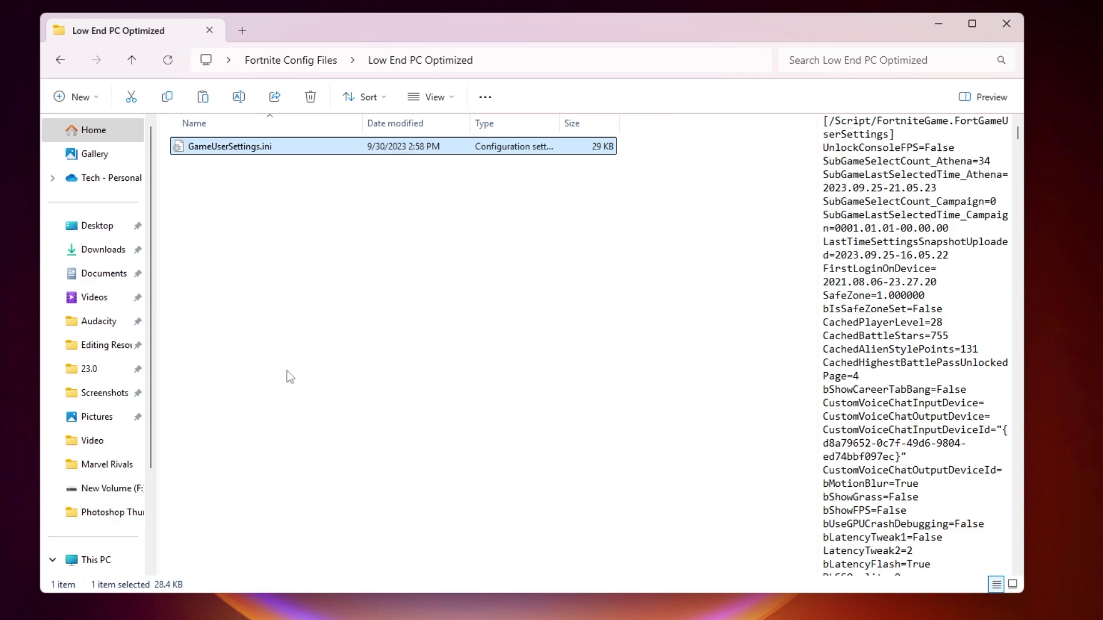
key(super+r)
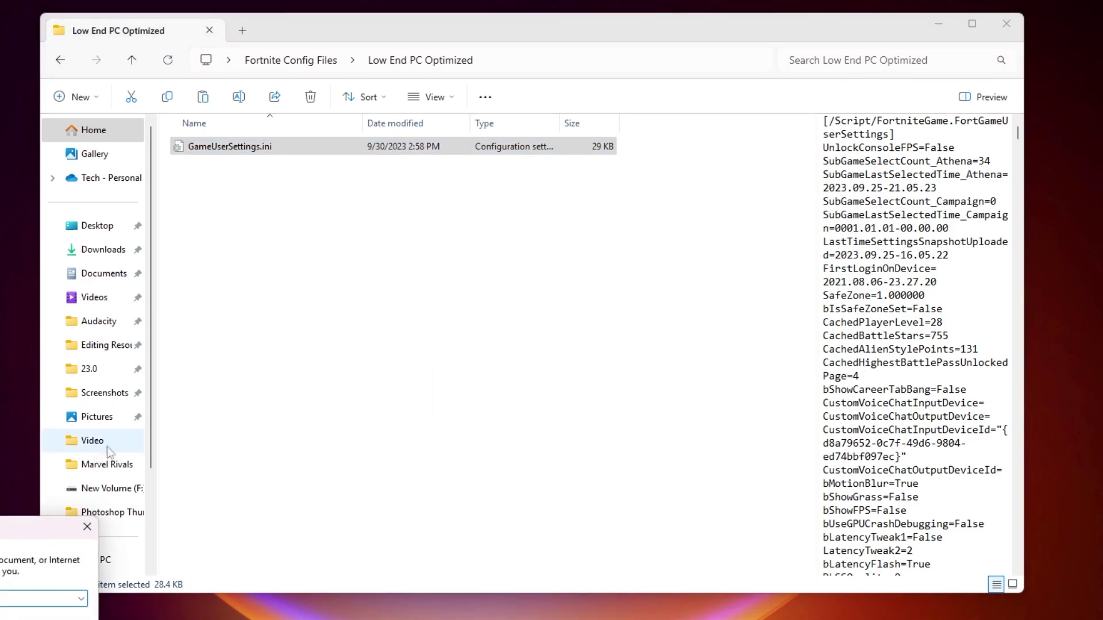
drag(52, 524, 460, 222)
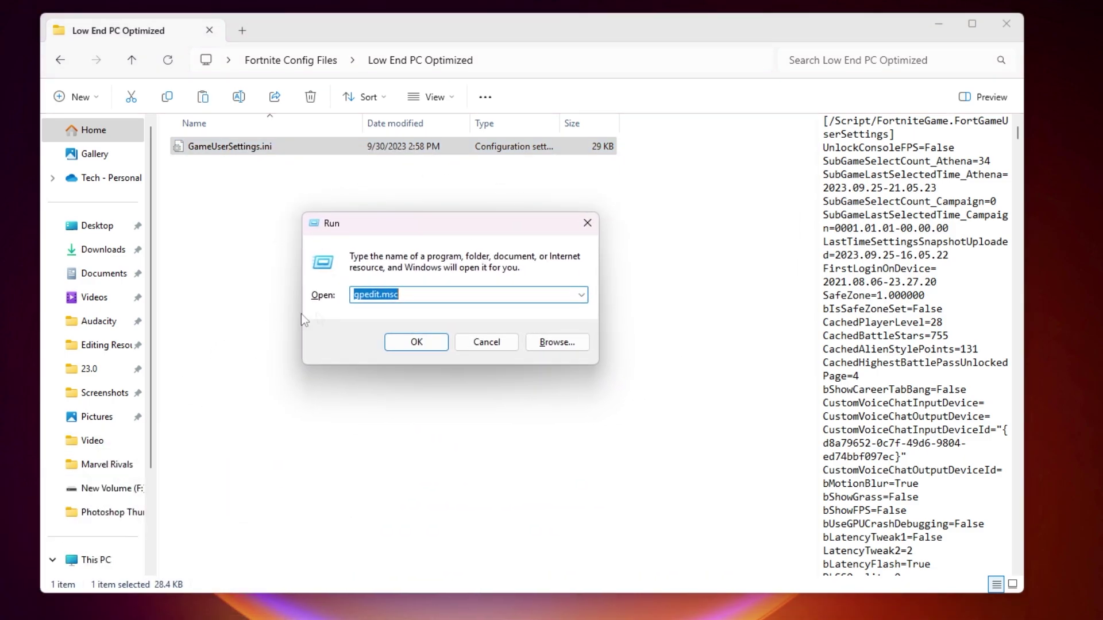
text(%localappdata%)
key(Return)
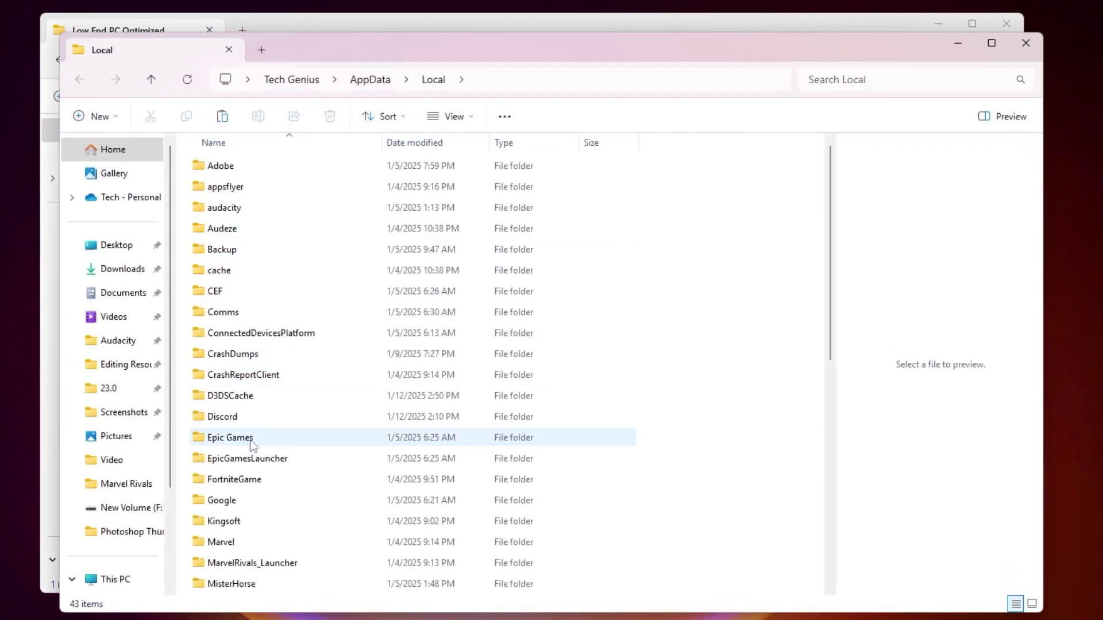
double_click(234, 482)
double_click(227, 166)
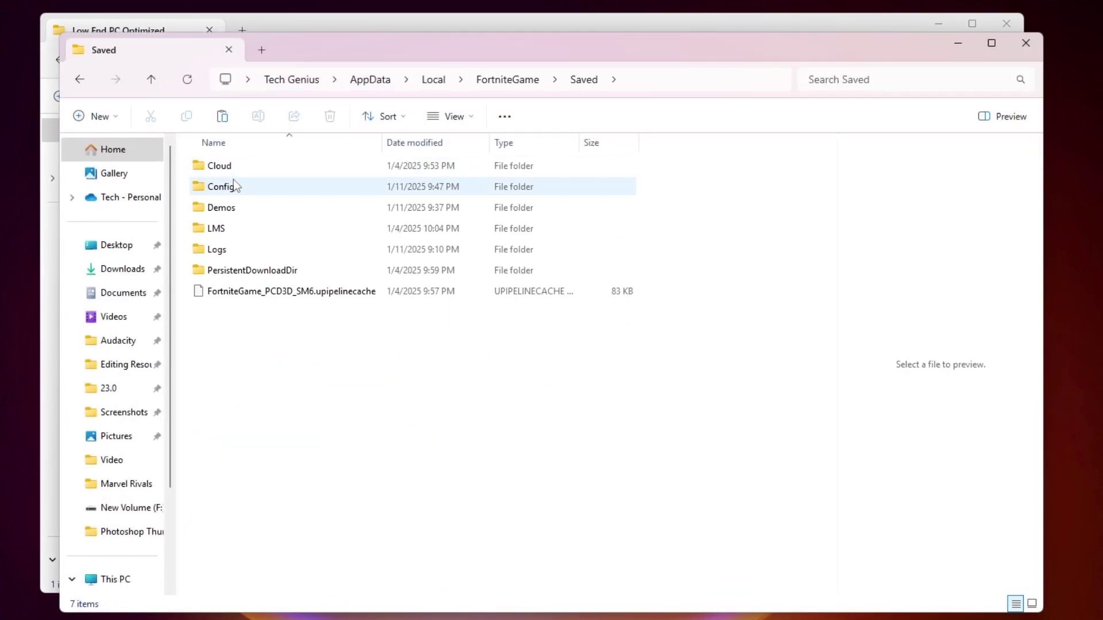
double_click(227, 184)
double_click(235, 185)
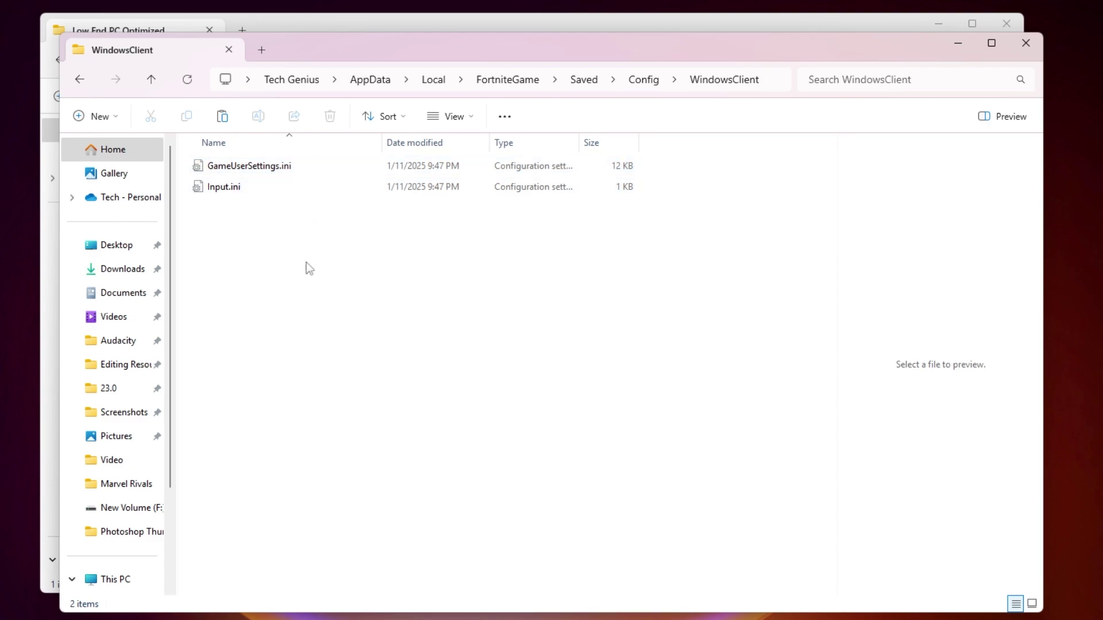
- Paste GameUserSettings.ini into WindowsClient, dismiss the replace prompt, and close both Explorer windows
right_click(248, 223)
click(301, 443)
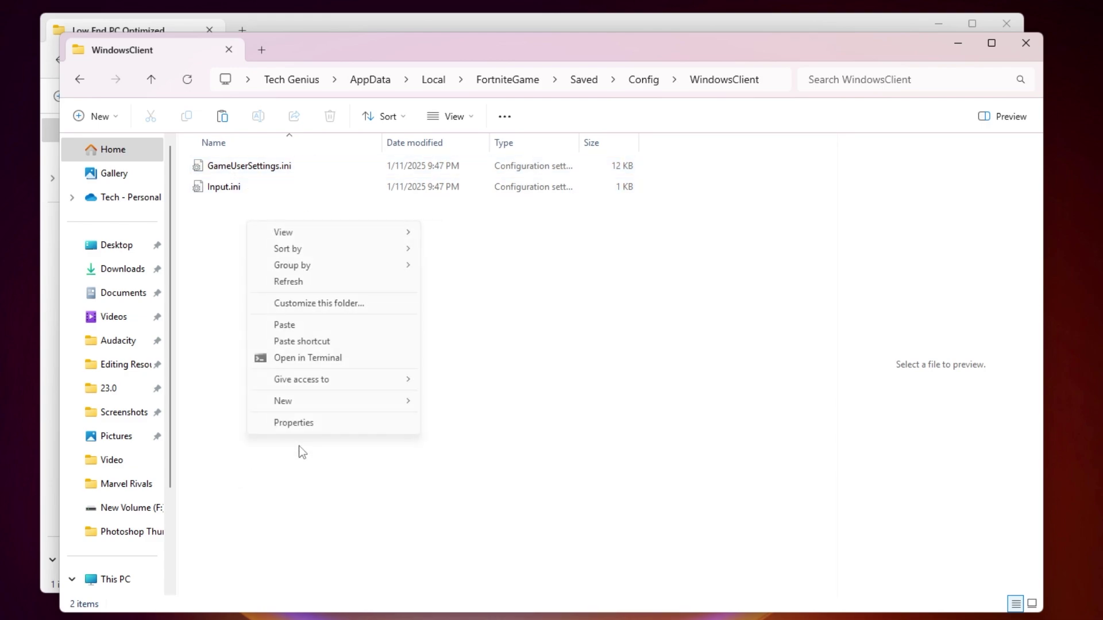
click(286, 323)
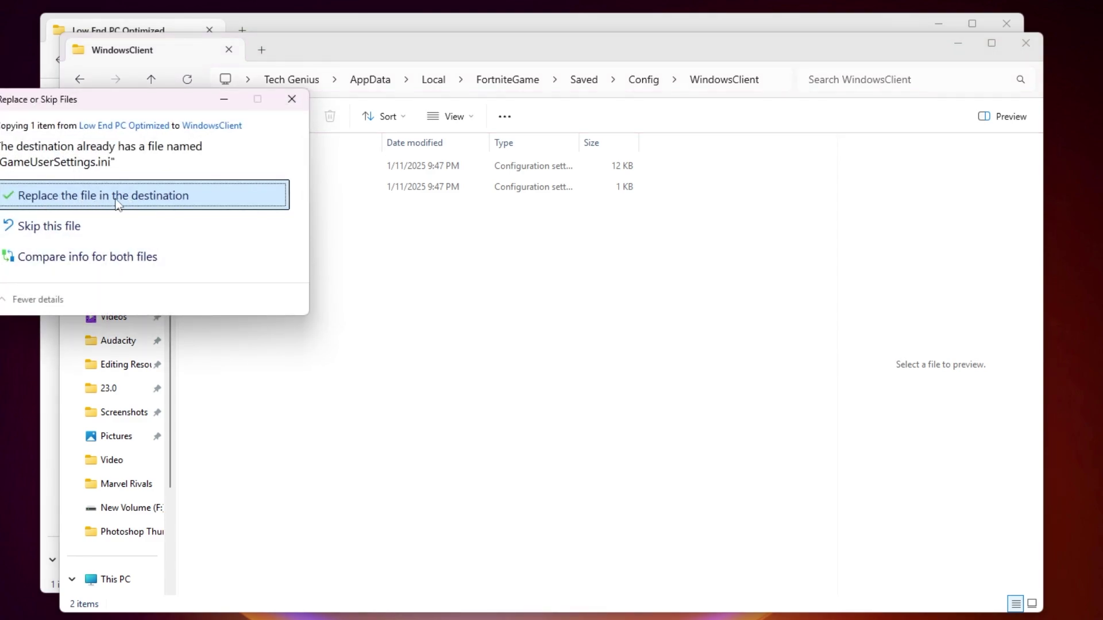
drag(77, 102, 351, 209)
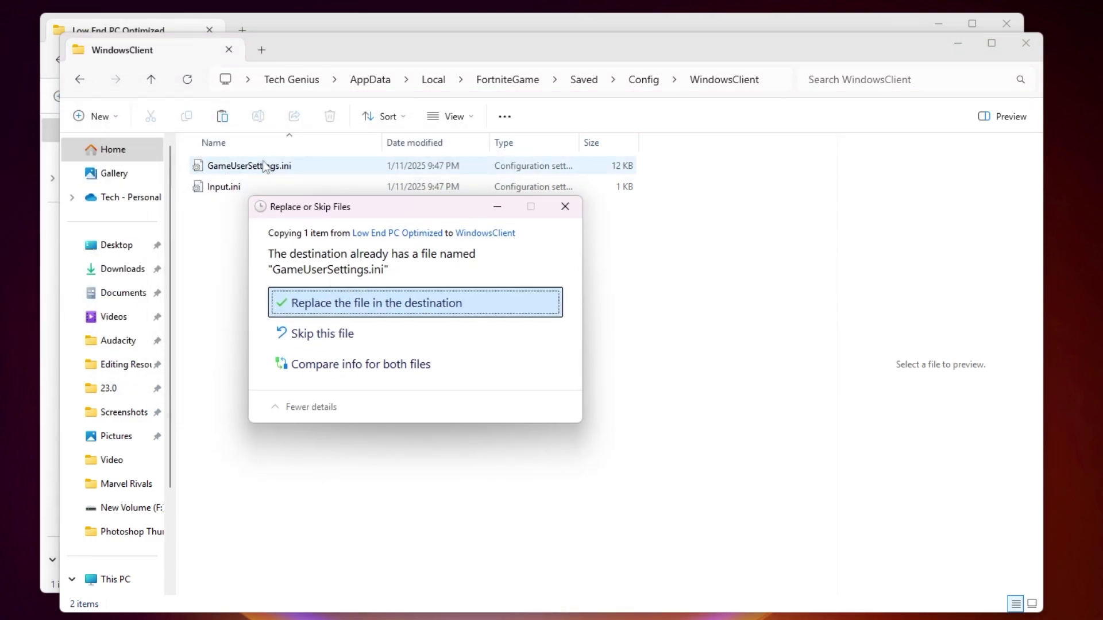
click(566, 206)
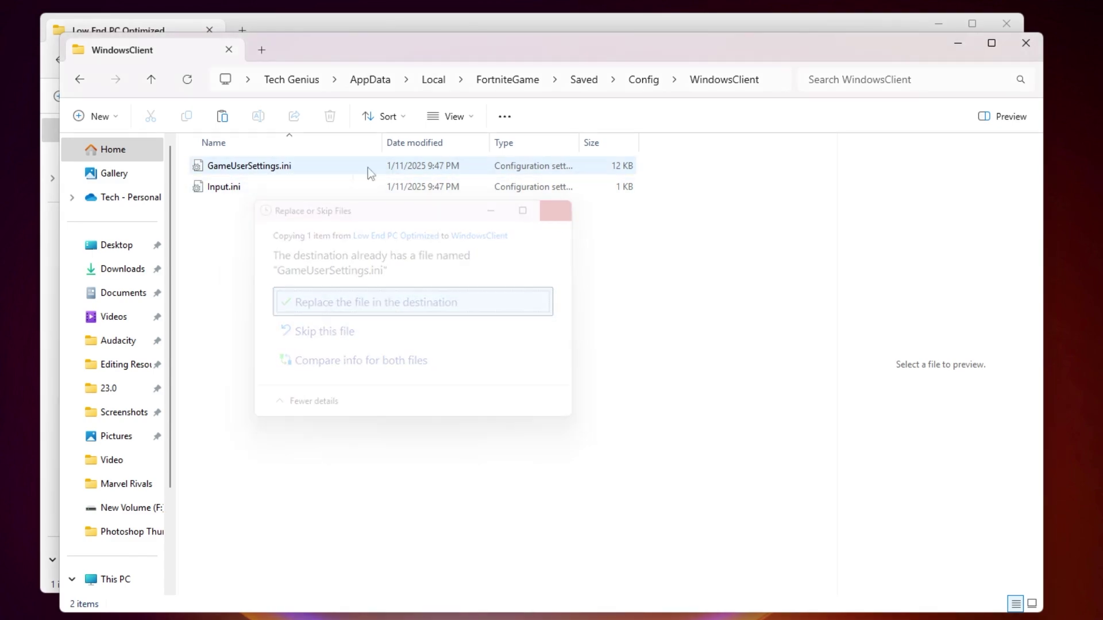
click(1027, 43)
click(1015, 27)
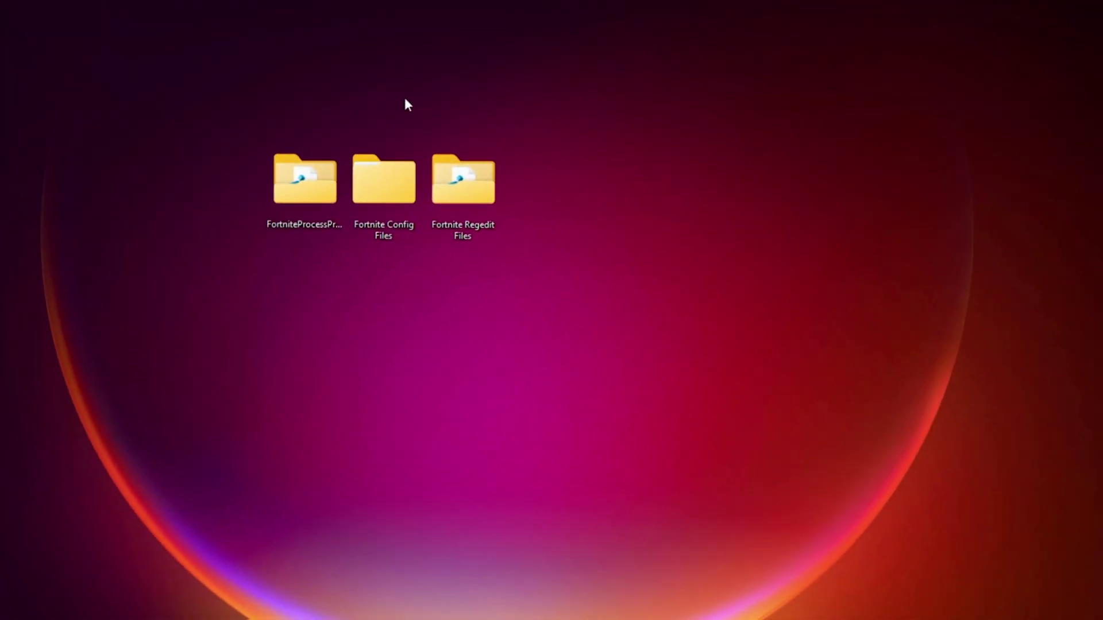
- Open Fortnite Regedit Files and preview Disable Core Parking, Network Throttling and Power Throttling .reg files
double_click(471, 188)
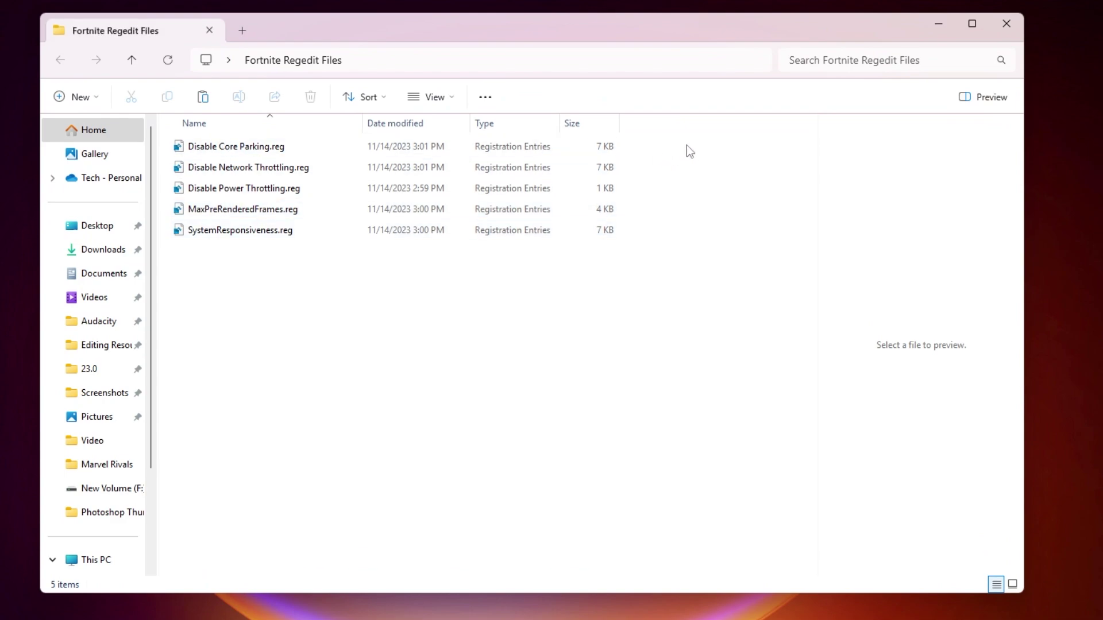
drag(686, 146, 531, 141)
drag(639, 168, 556, 162)
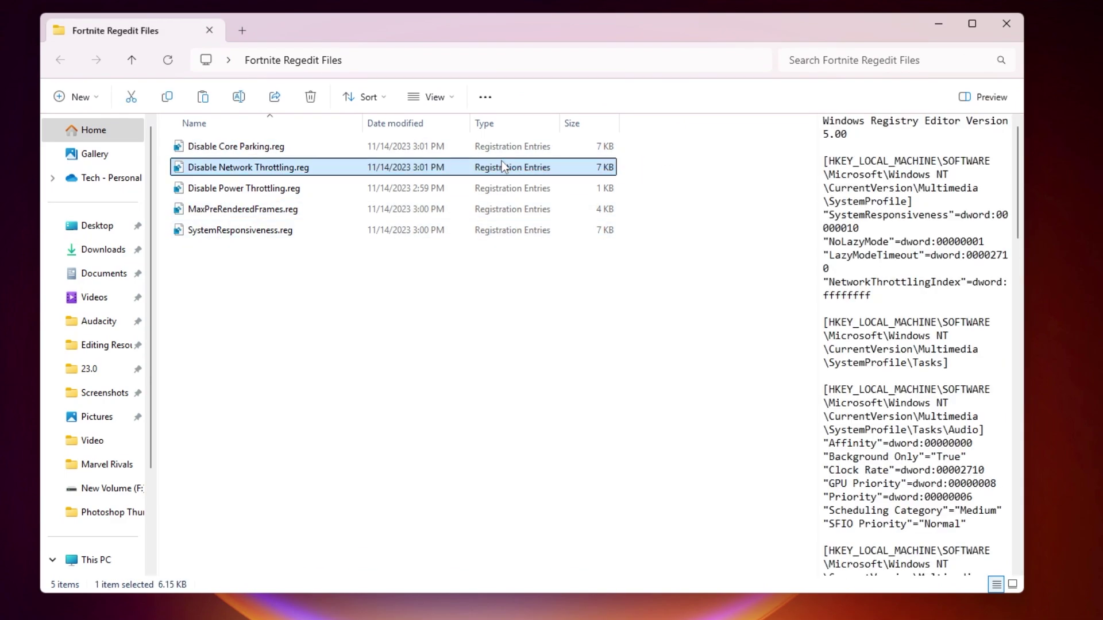
drag(669, 194, 548, 185)
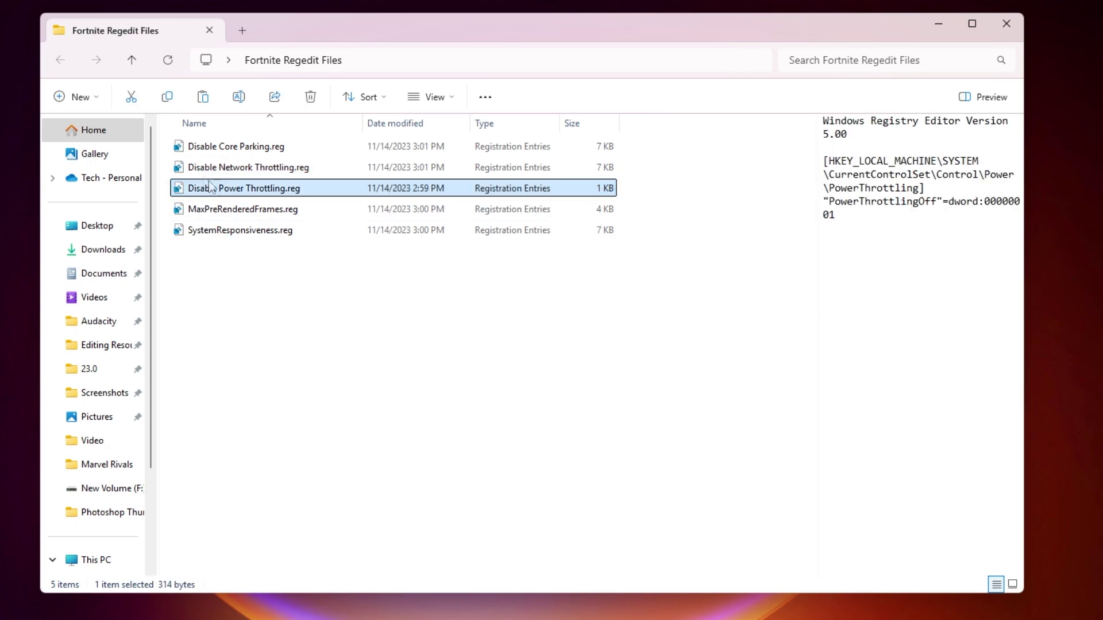
drag(241, 263, 332, 284)
click(339, 313)
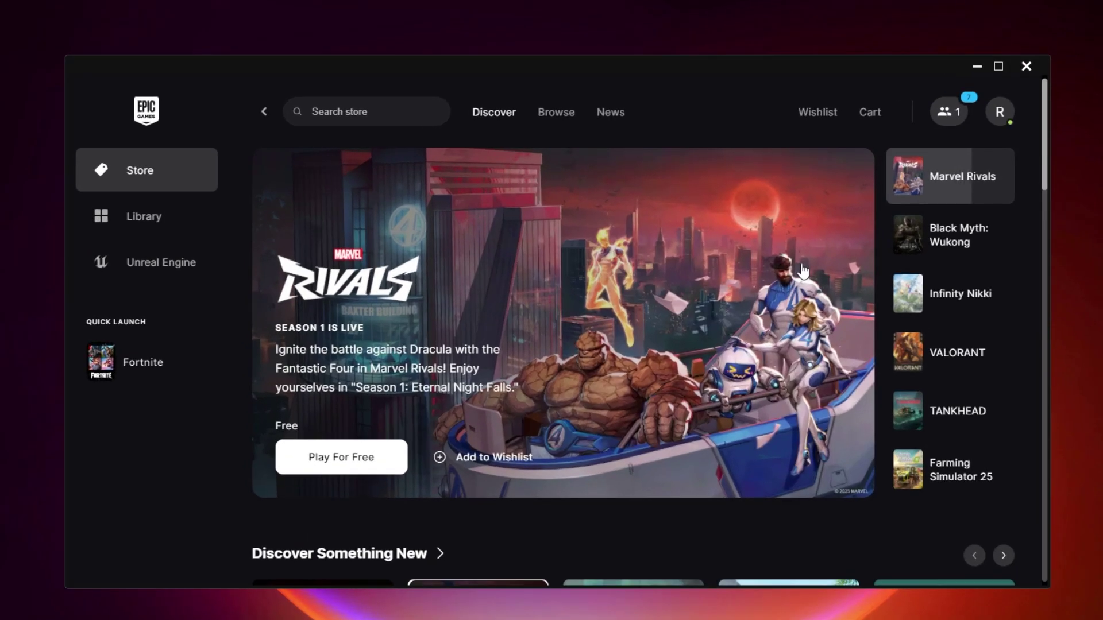
- Open launcher Settings and turn off free game and news/special offer notifications
click(999, 110)
click(785, 383)
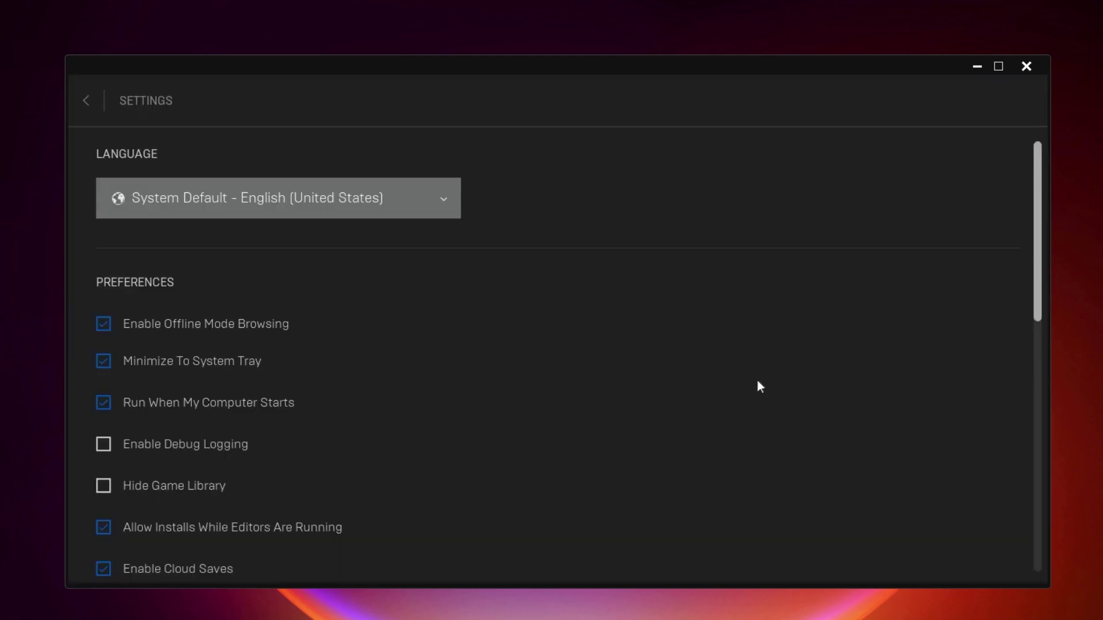
scroll(338, 306, down, 6)
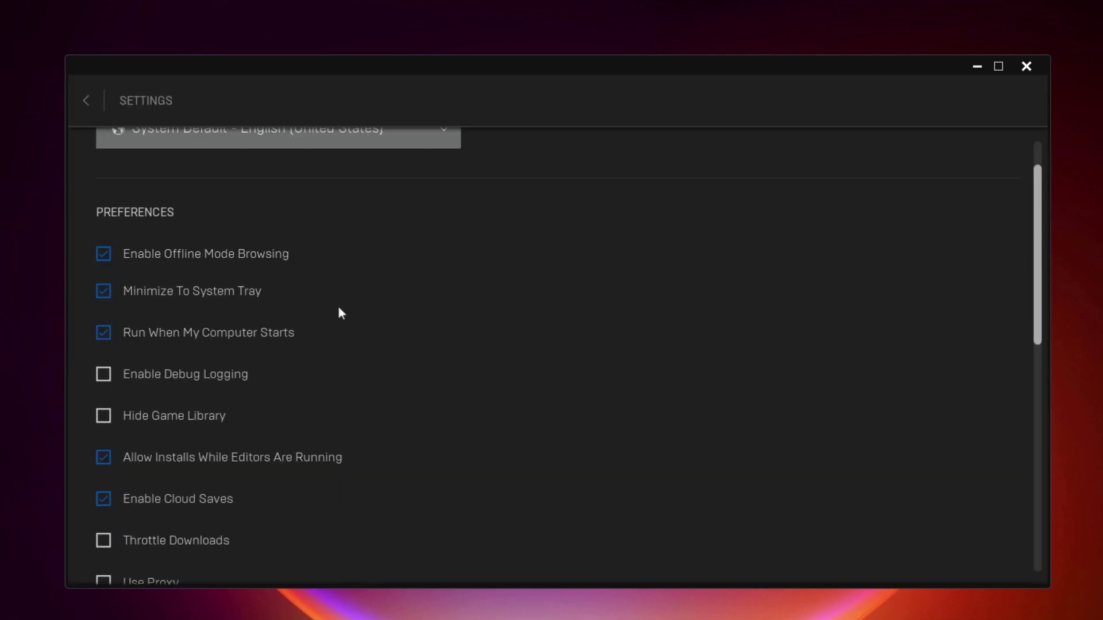
click(105, 431)
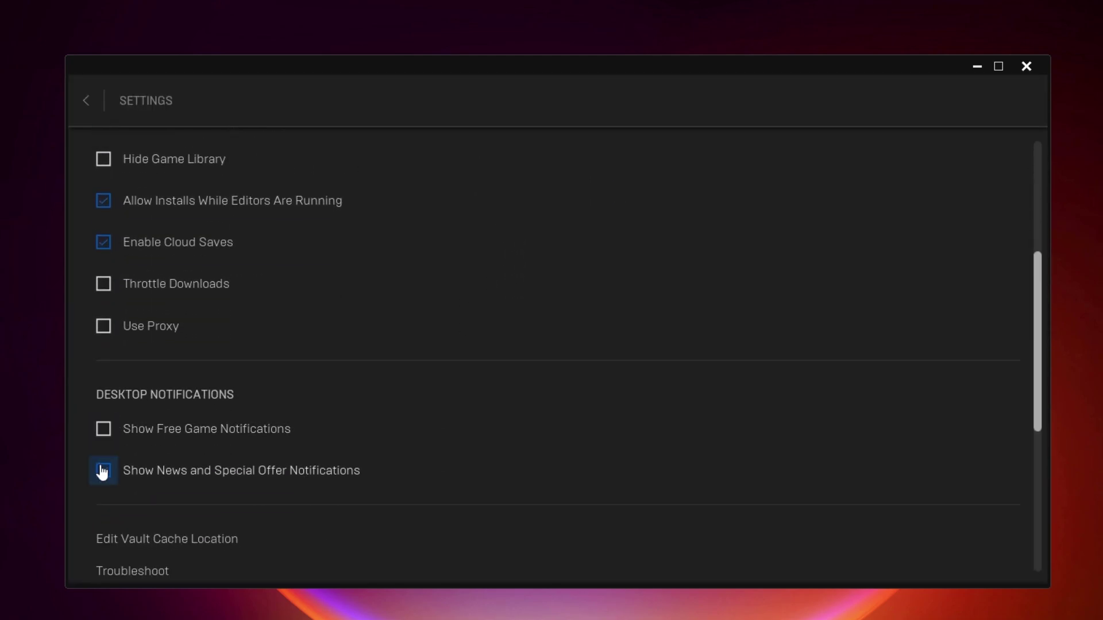
click(103, 471)
- Leave Fortnite's Additional Command Line Arguments unchecked, collapse the section, and go back to the Store
scroll(647, 425, down, 1)
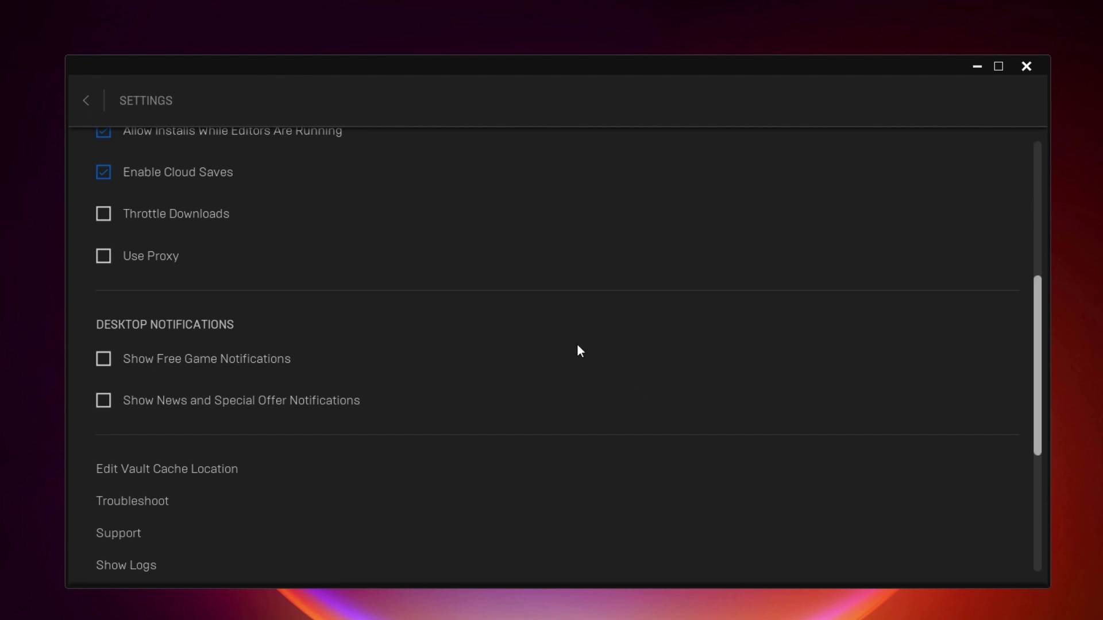
scroll(420, 337, down, 5)
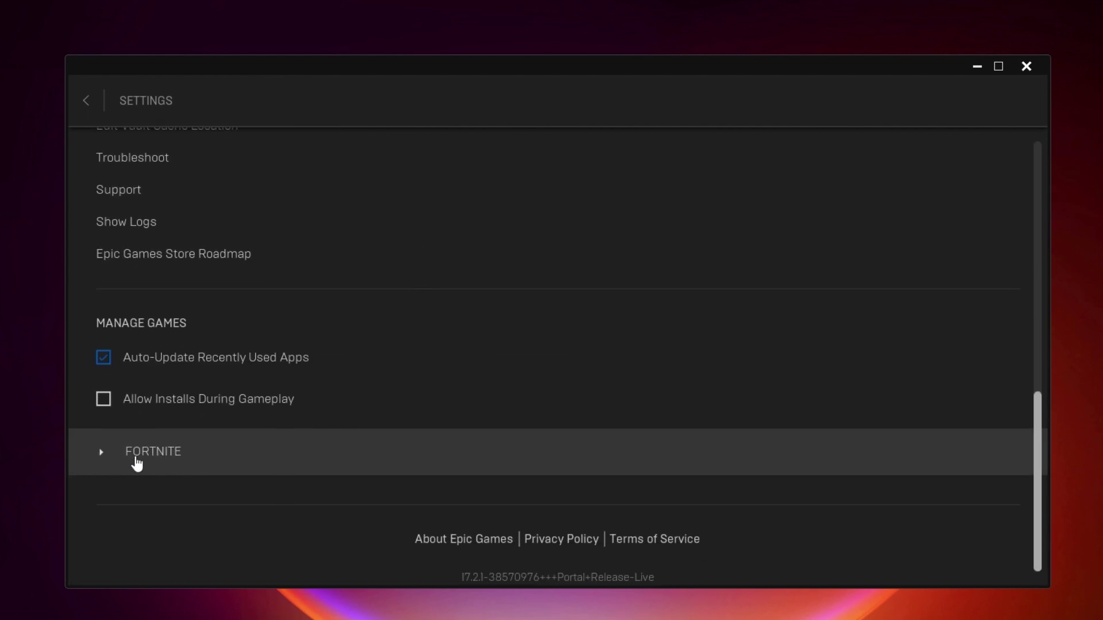
click(102, 454)
scroll(249, 454, down, 1)
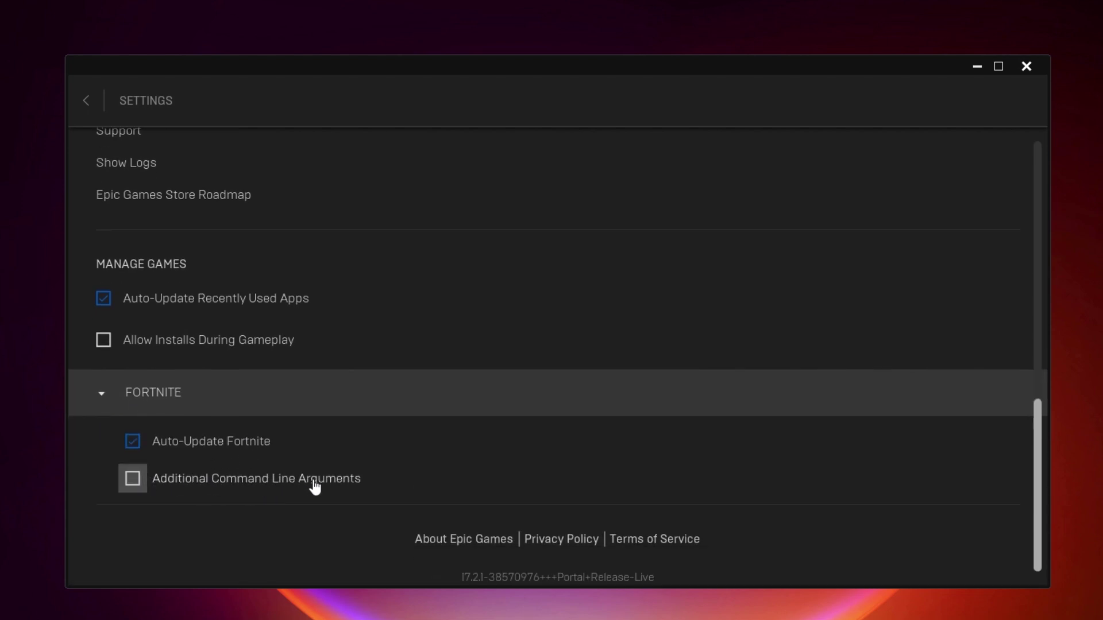
click(130, 477)
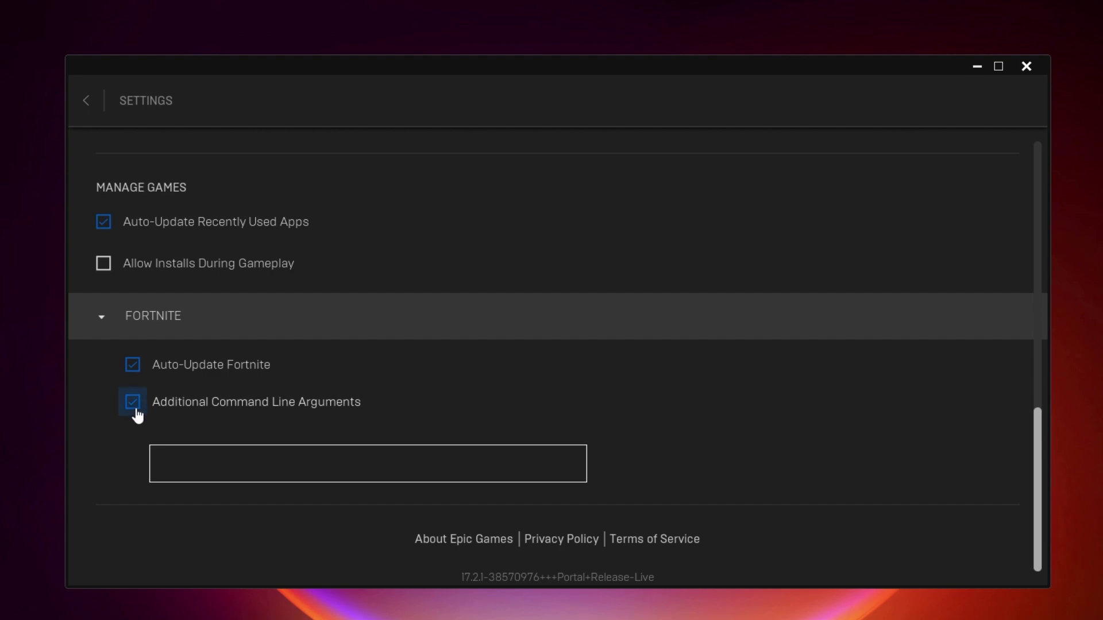
click(133, 402)
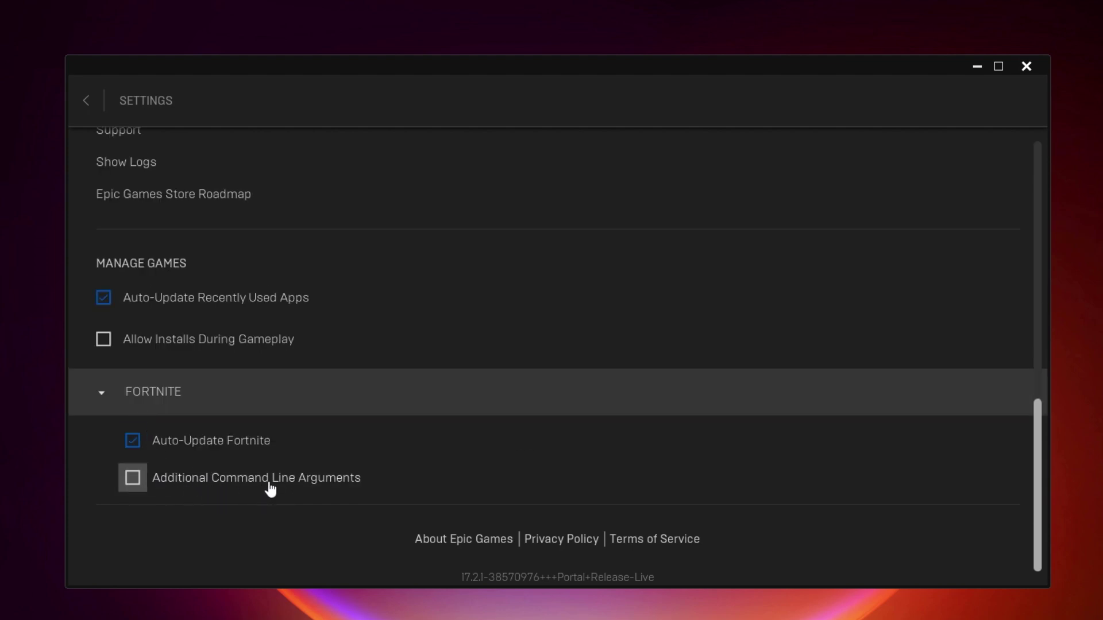
click(135, 479)
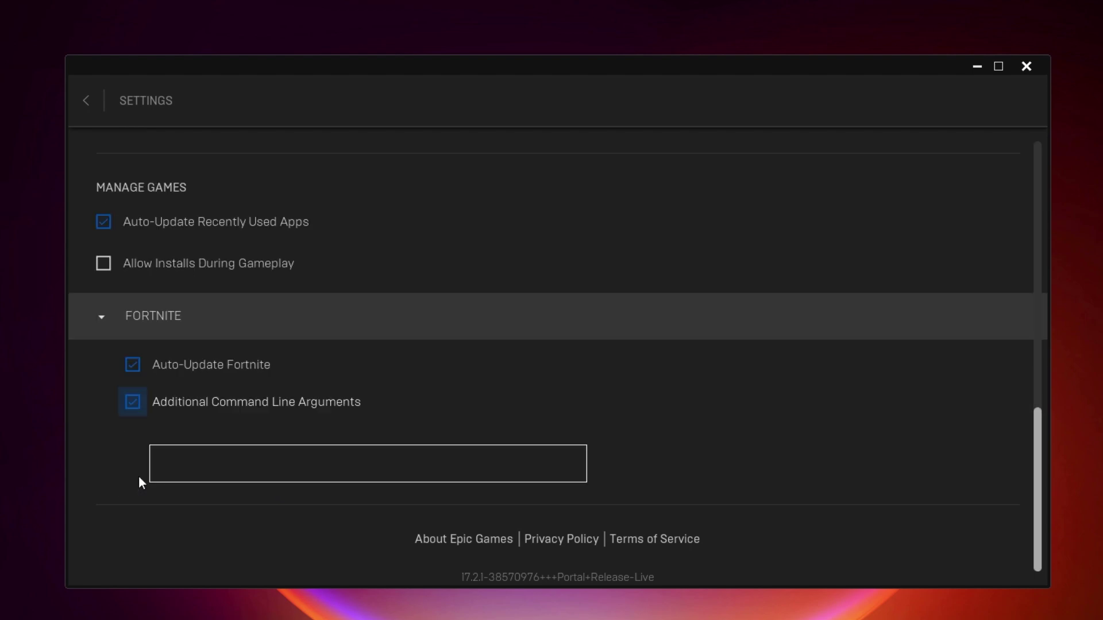
click(130, 407)
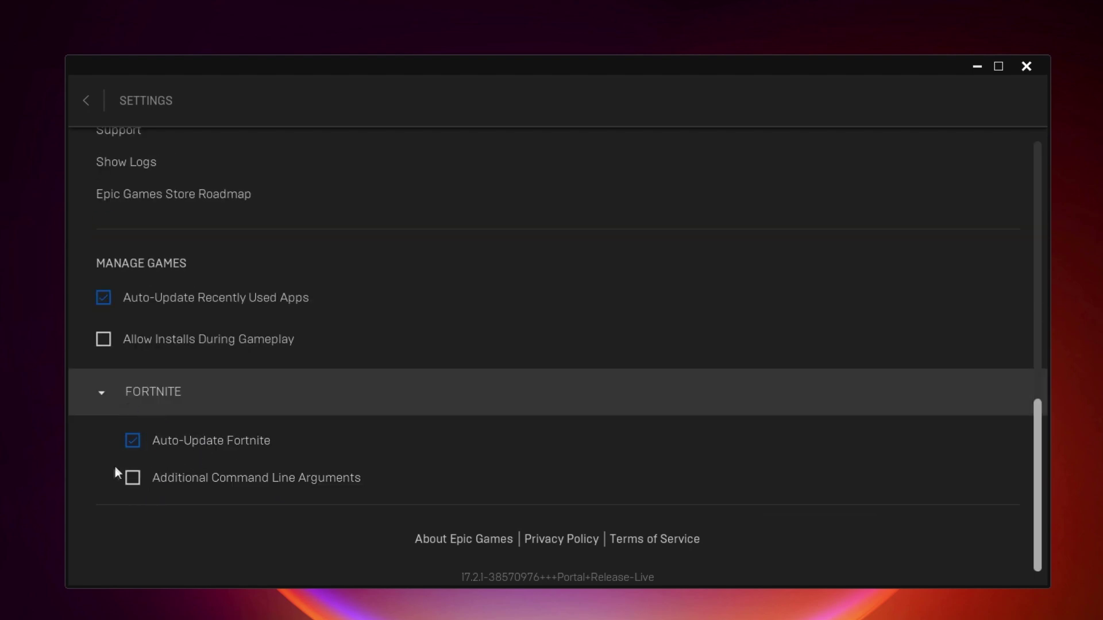
click(131, 482)
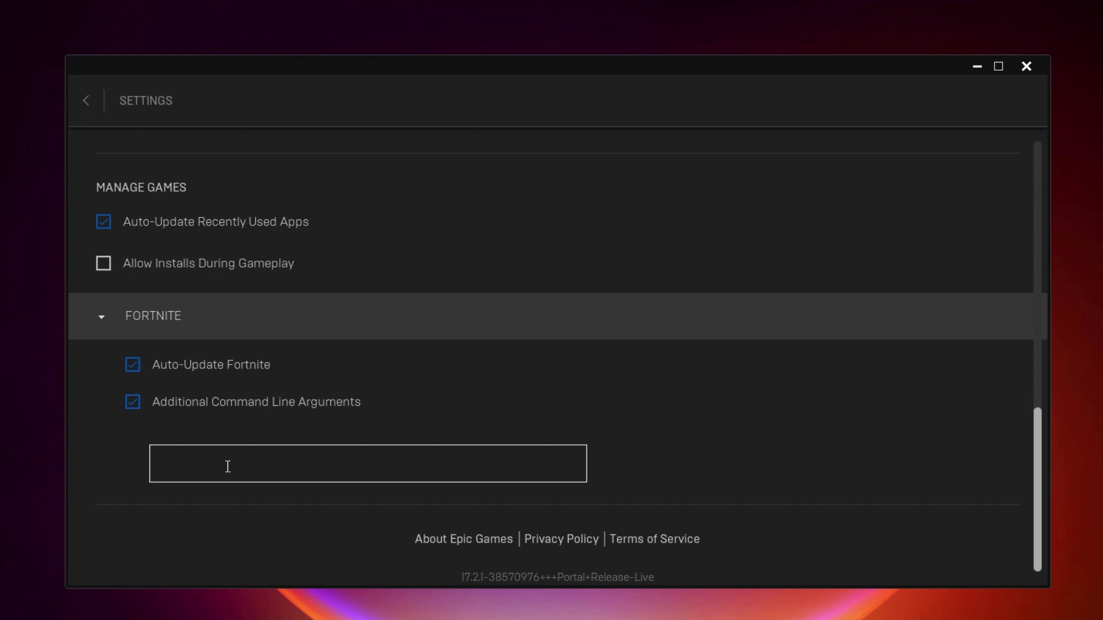
click(133, 405)
click(95, 402)
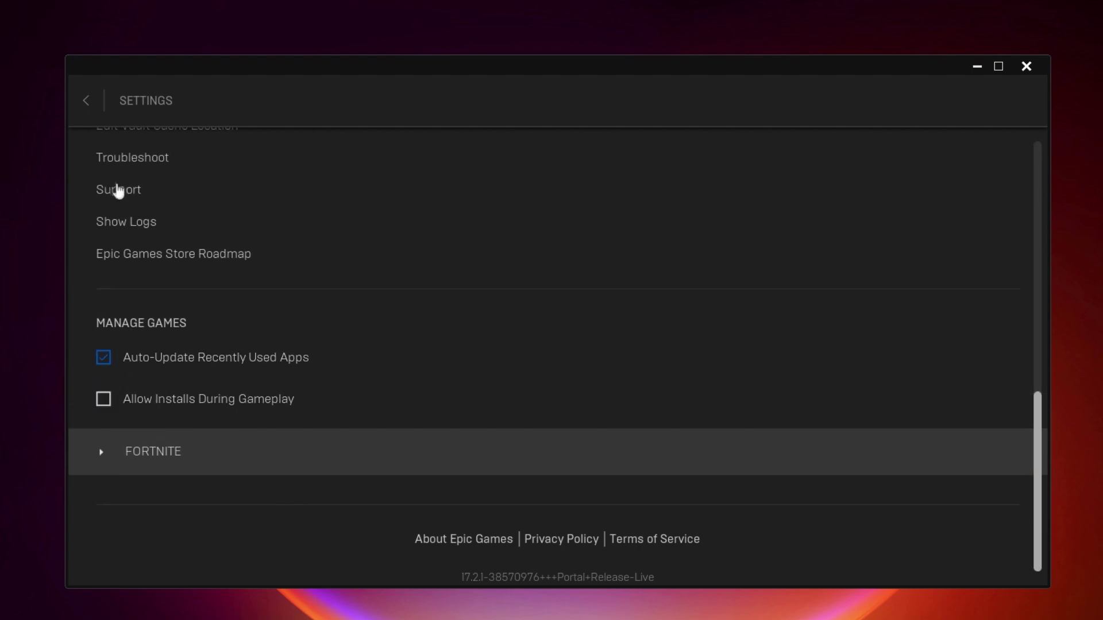
click(86, 101)
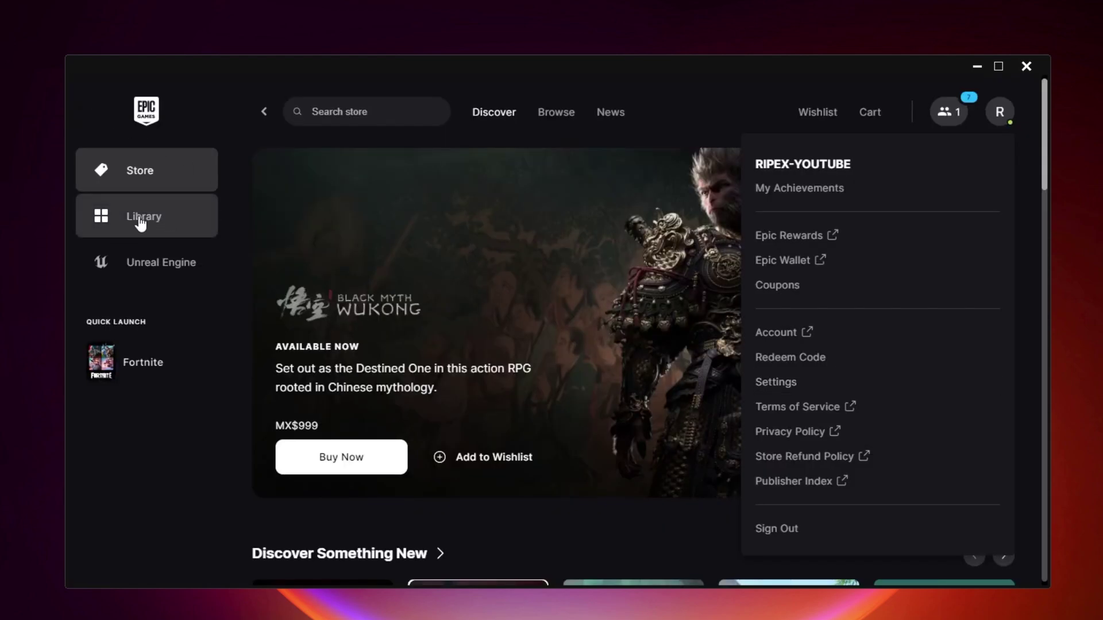
- In the Library, check Fortnite's Manage panel, then open its Installation Options
click(140, 223)
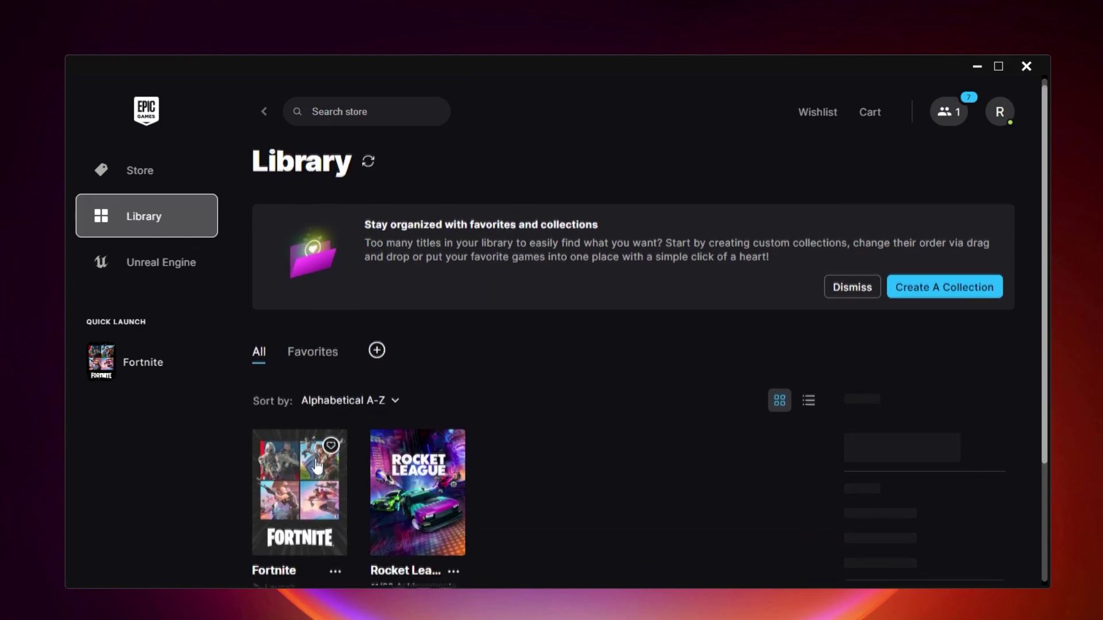
scroll(321, 374, down, 3)
click(335, 441)
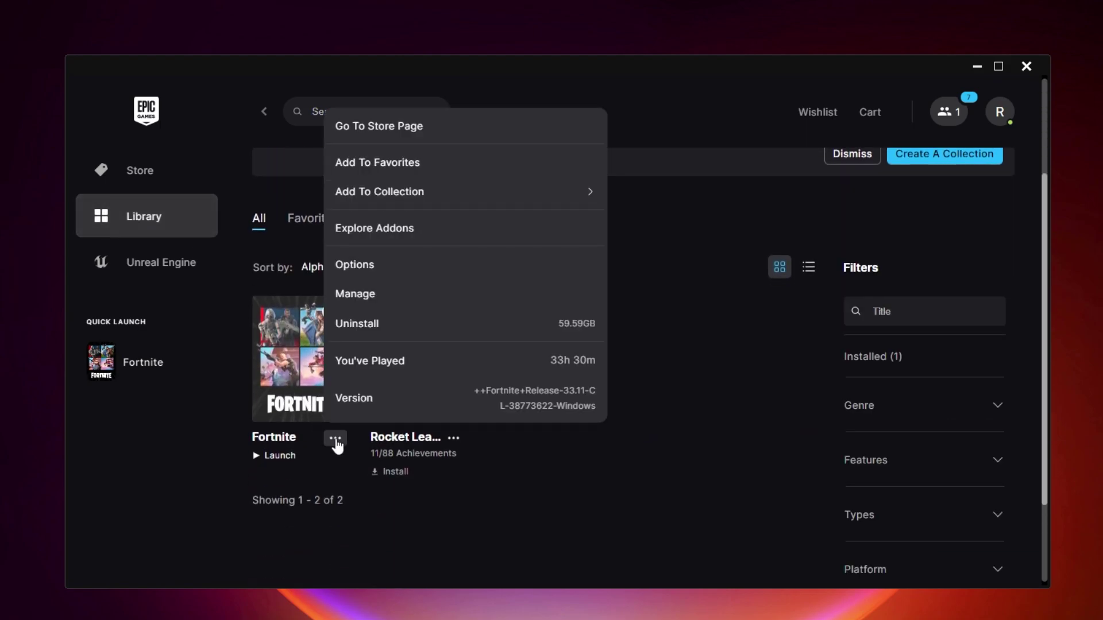
click(362, 295)
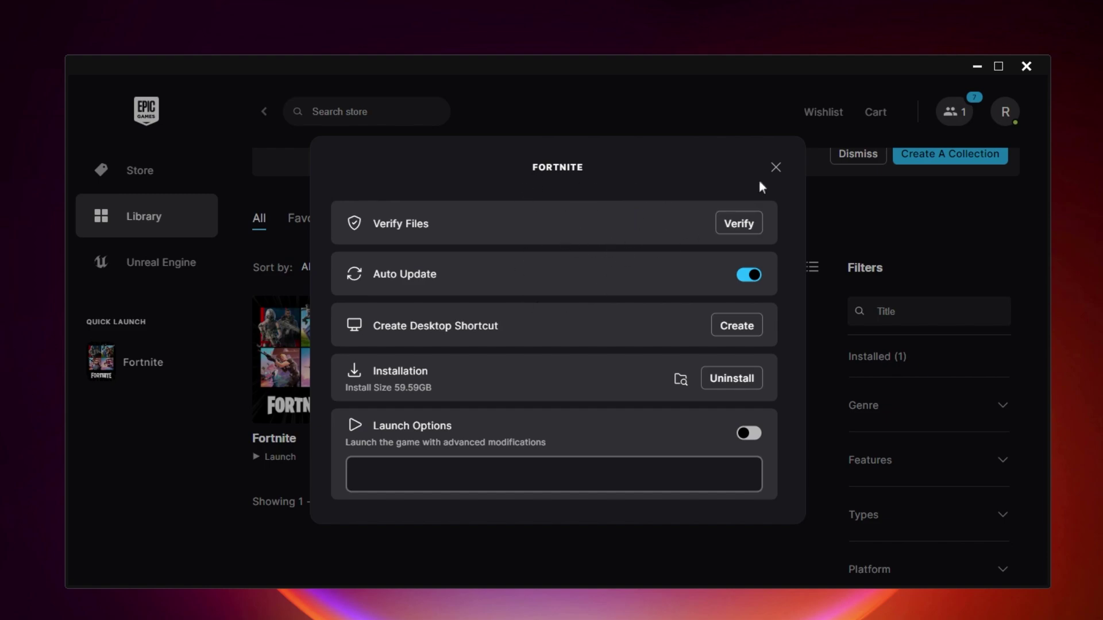
click(775, 168)
click(344, 443)
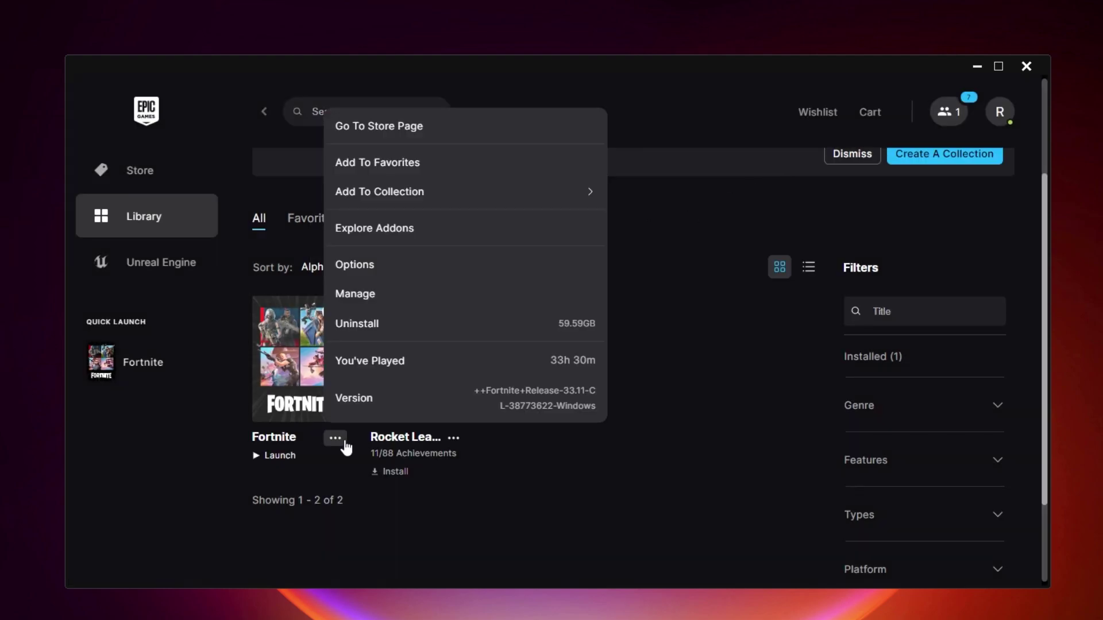
click(391, 265)
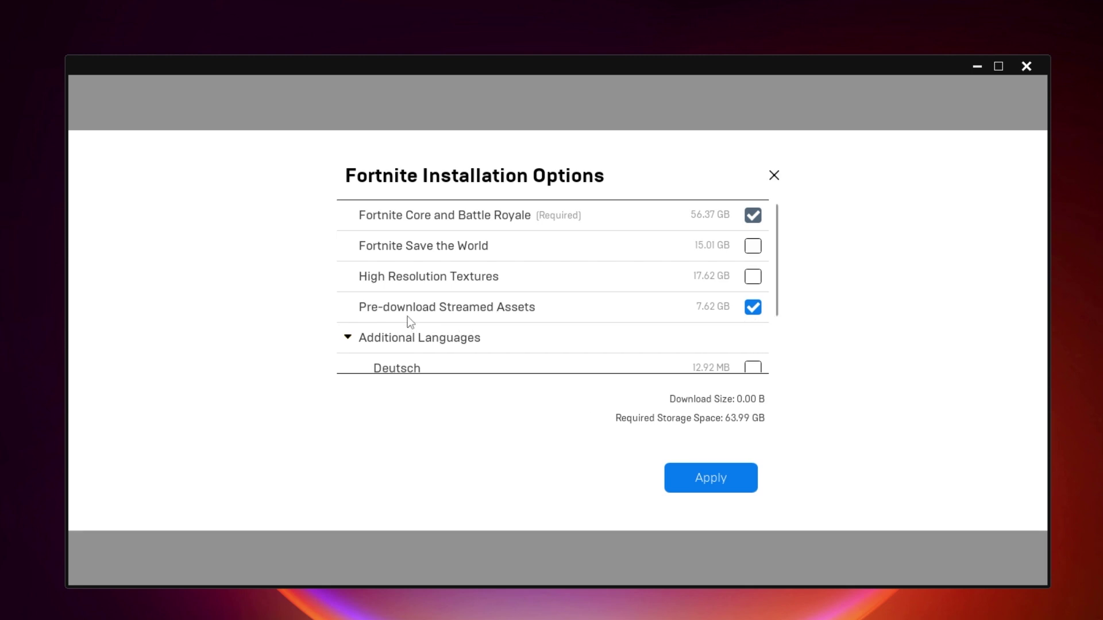
- Apply Fortnite's installation options with only Core and Pre-download Streamed Assets checked
mouse_move(408, 315)
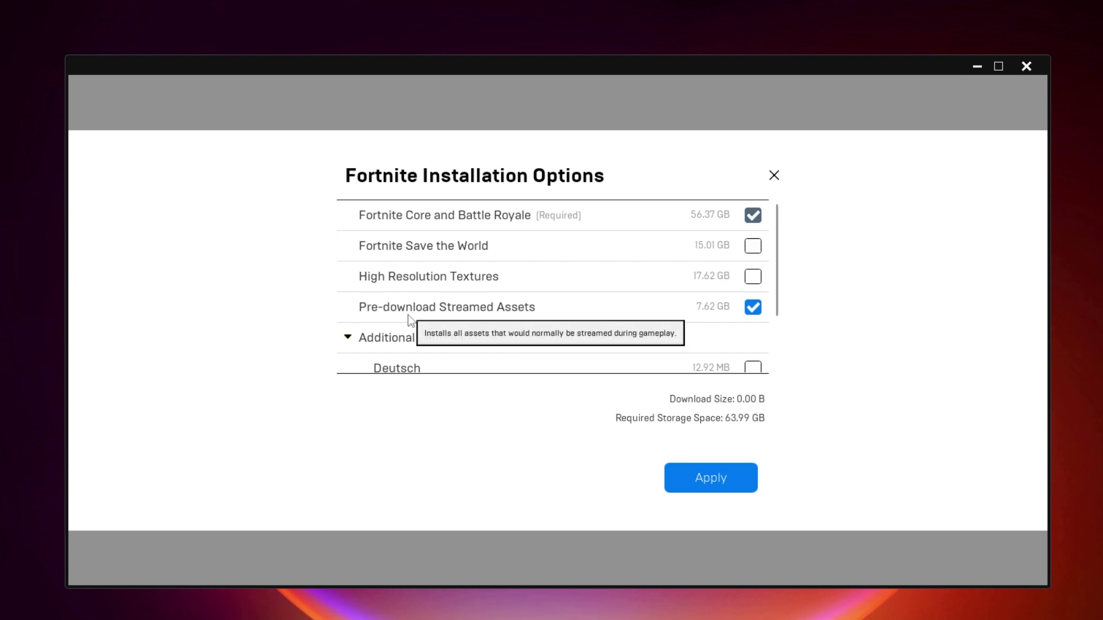
scroll(430, 304, down, 2)
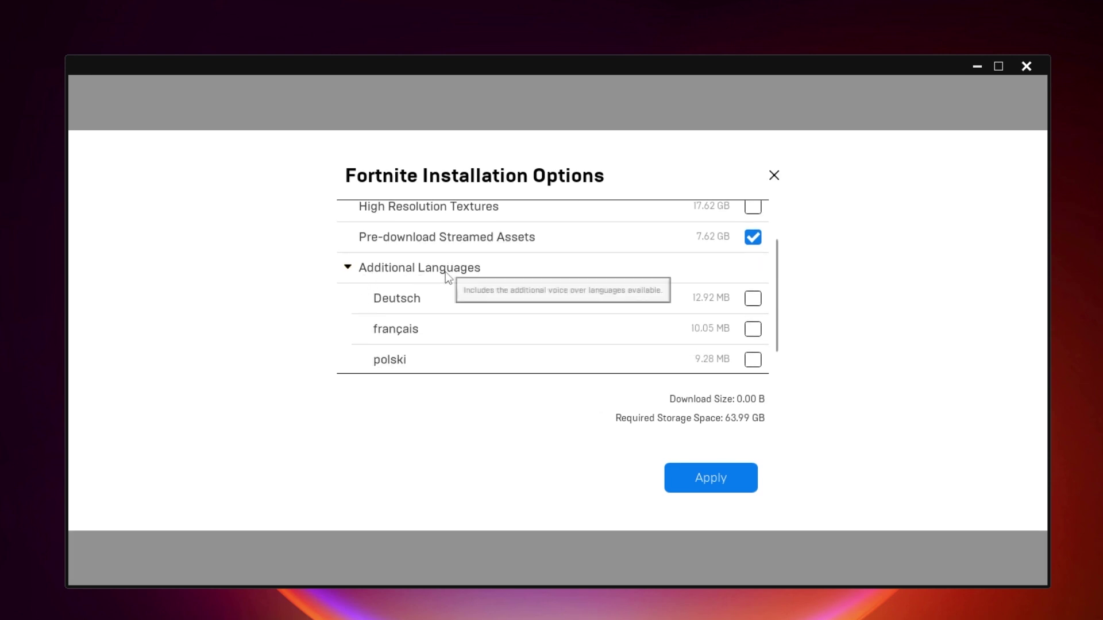
scroll(632, 290, down, 1)
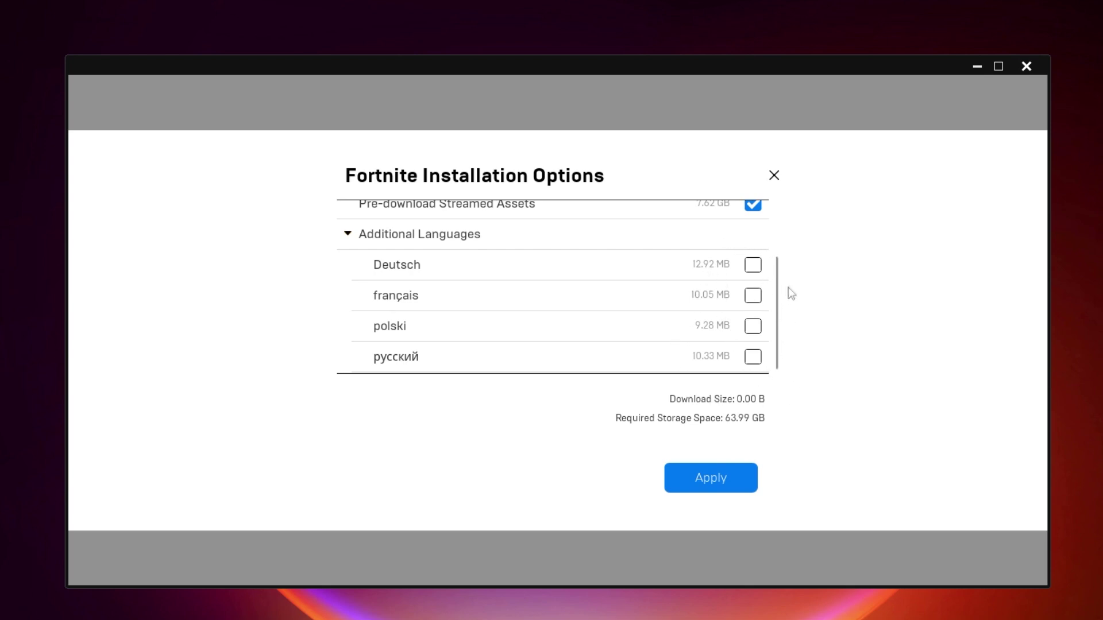
scroll(581, 315, up, 4)
click(714, 479)
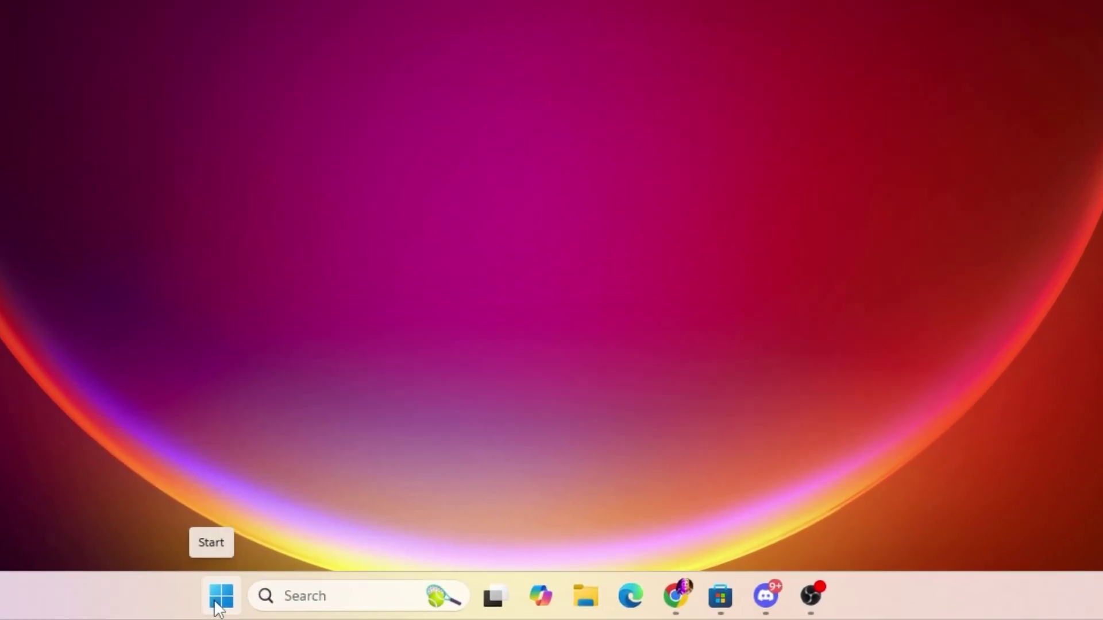
- Open Performance Options' Advanced tab via System > Advanced system settings to check processor scheduling
right_click(386, 612)
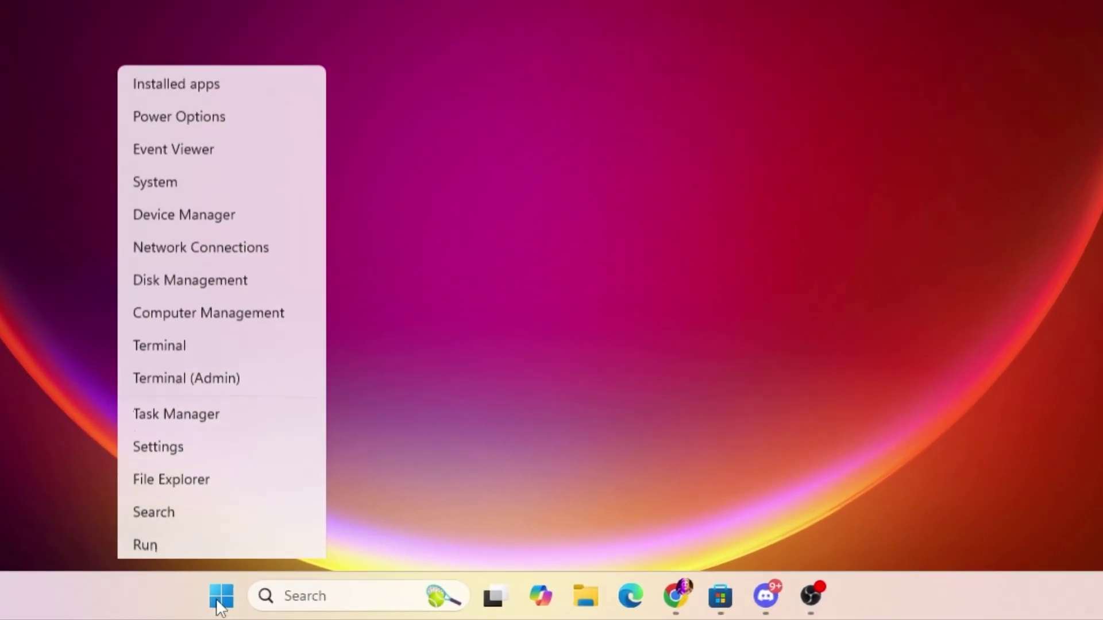
click(199, 116)
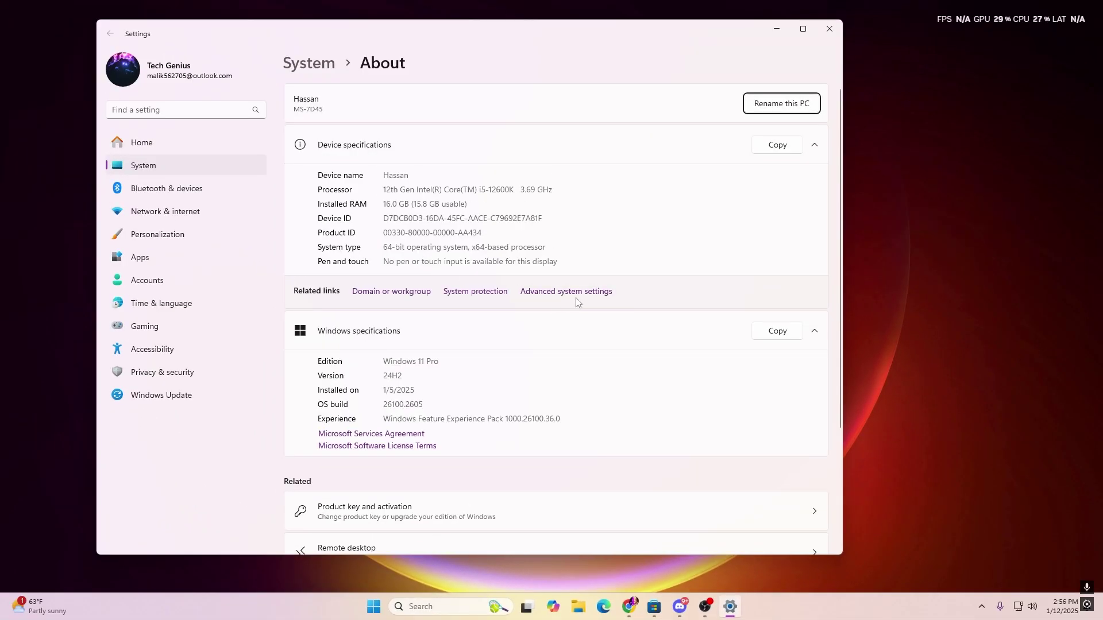
click(577, 293)
drag(153, 60, 441, 133)
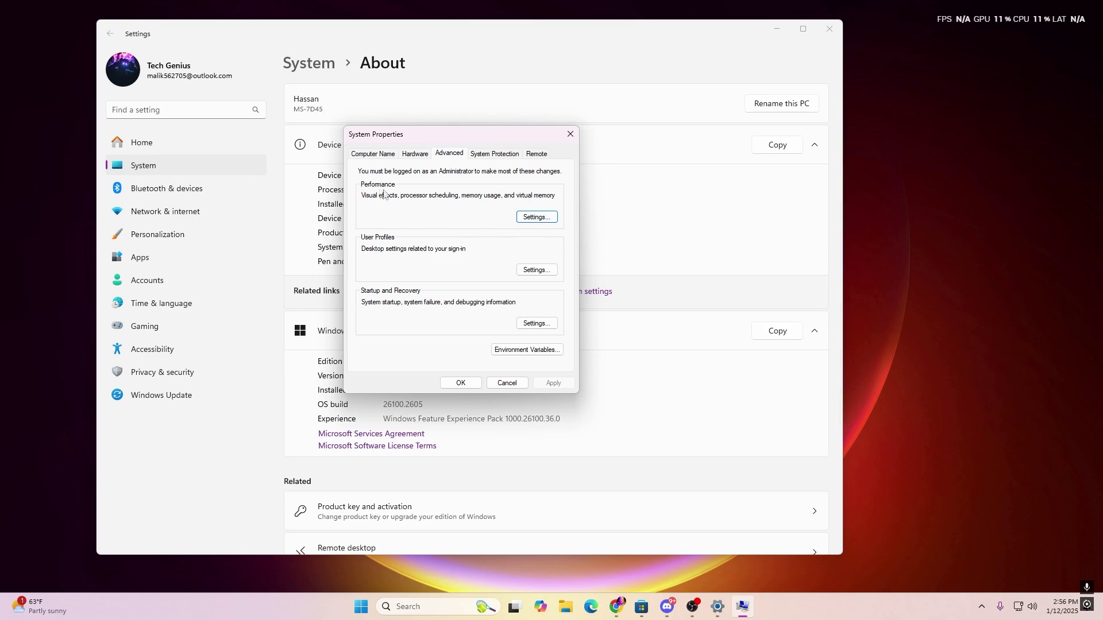
click(534, 217)
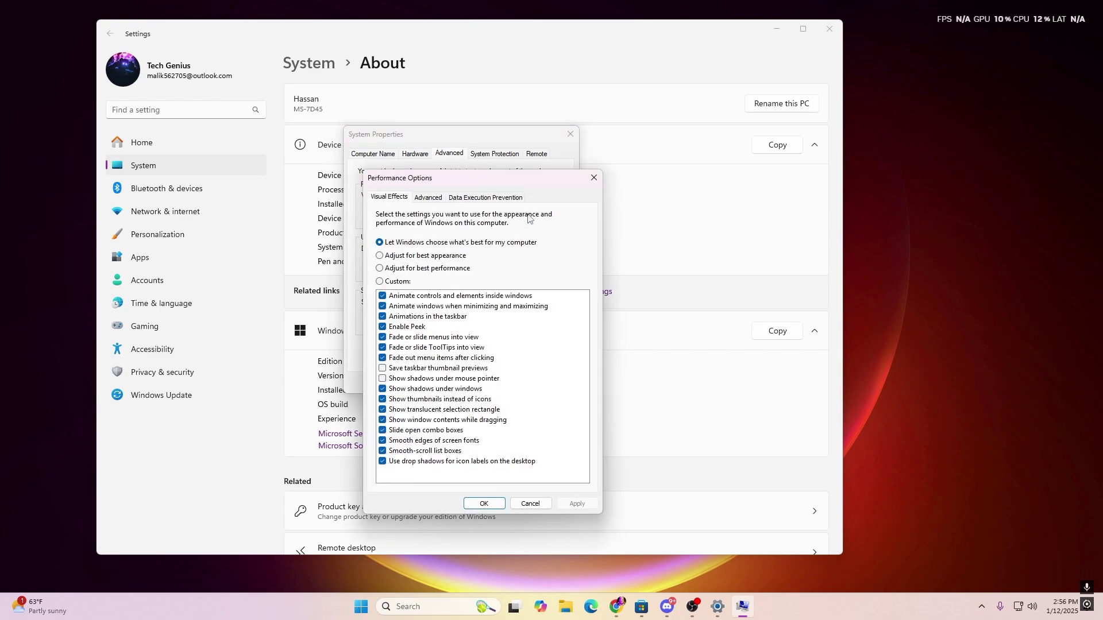
click(427, 198)
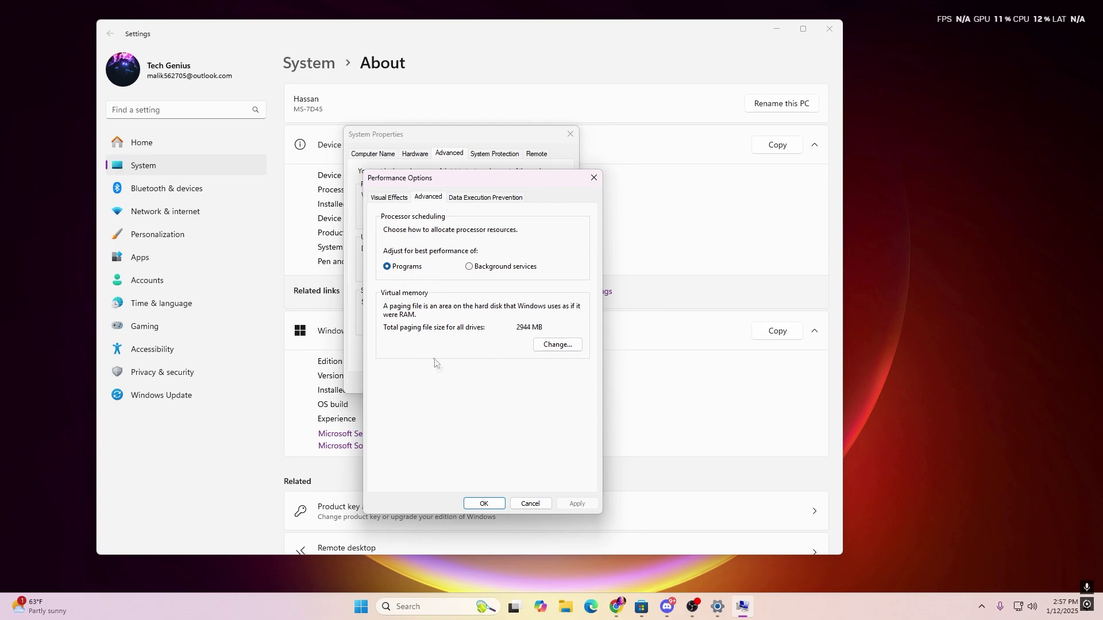
- Confirm Performance Options and System Properties with OK, then close Settings
click(485, 504)
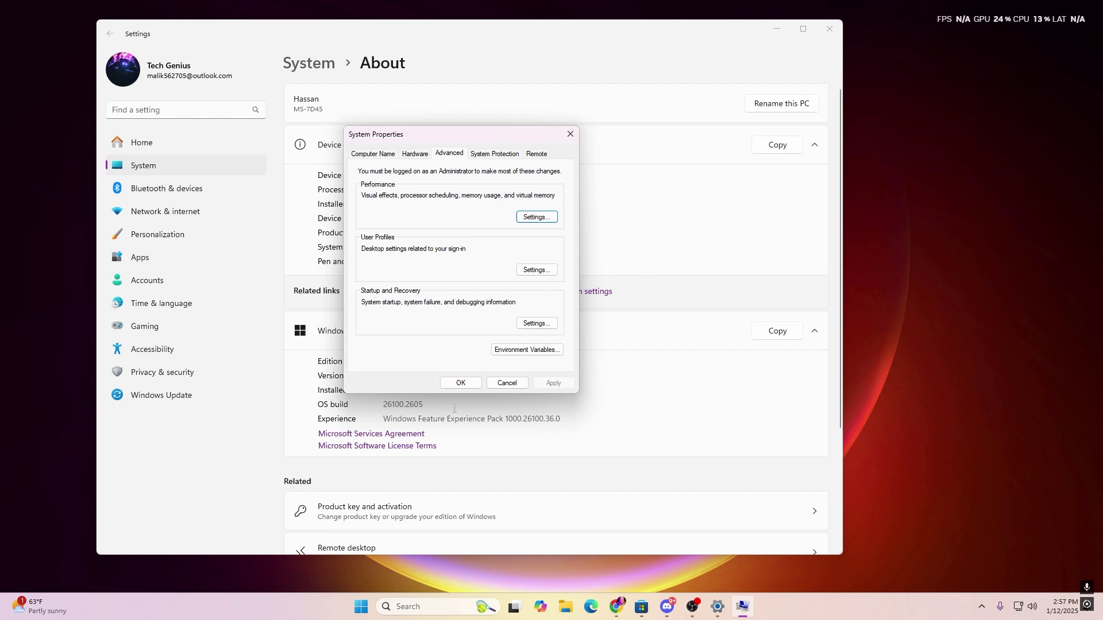
click(458, 386)
click(828, 30)
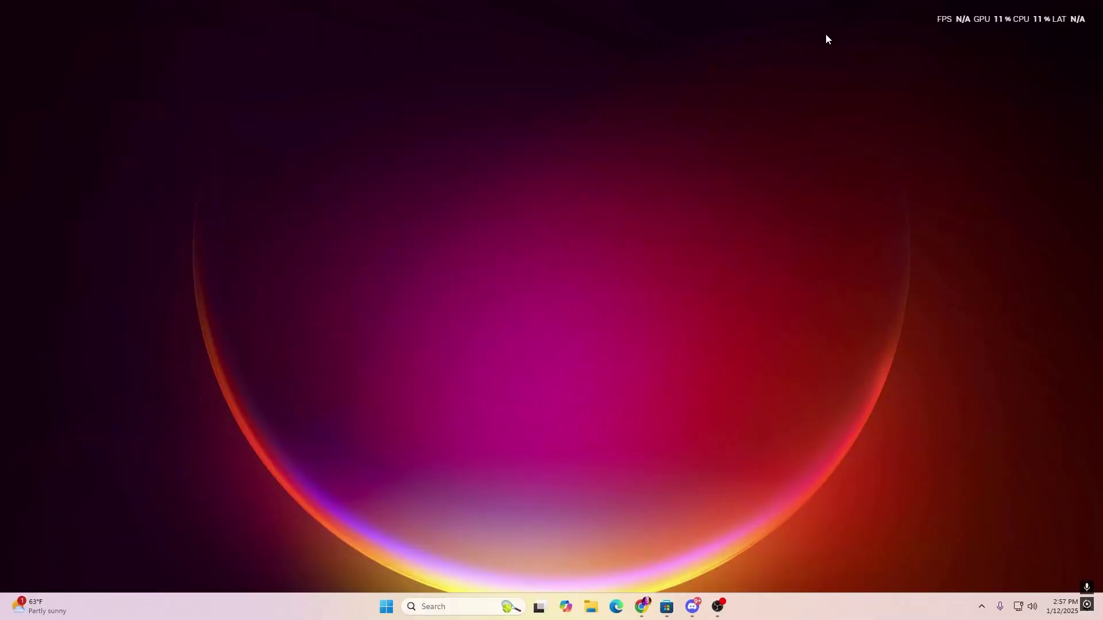
- Search 'power', confirm High performance is the active power plan, and close Power Options
click(431, 608)
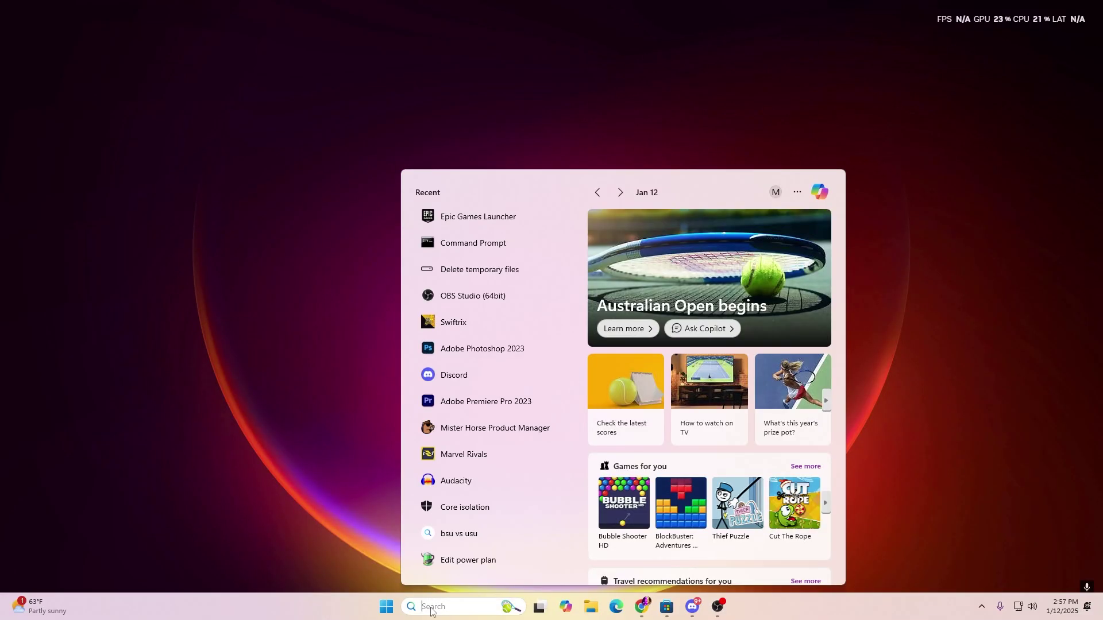
text(power)
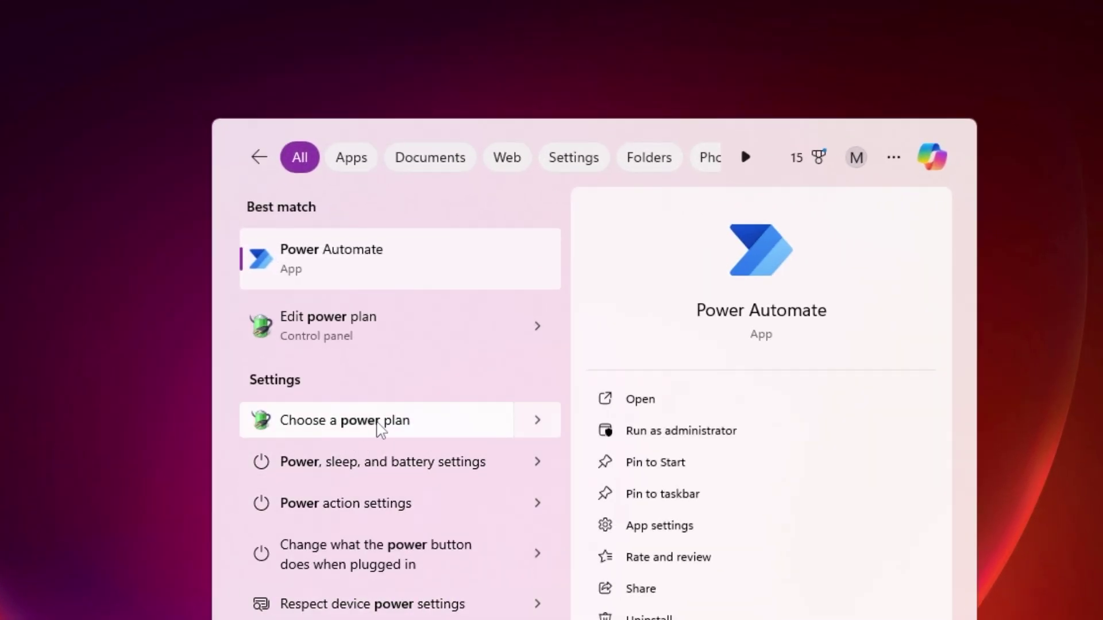
click(379, 428)
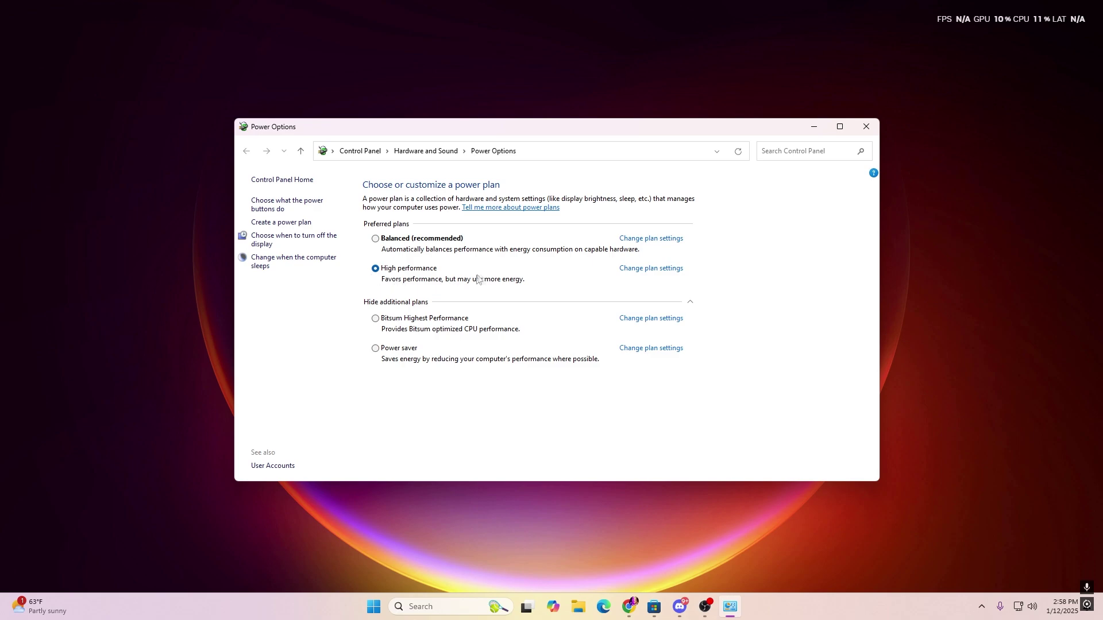
click(864, 127)
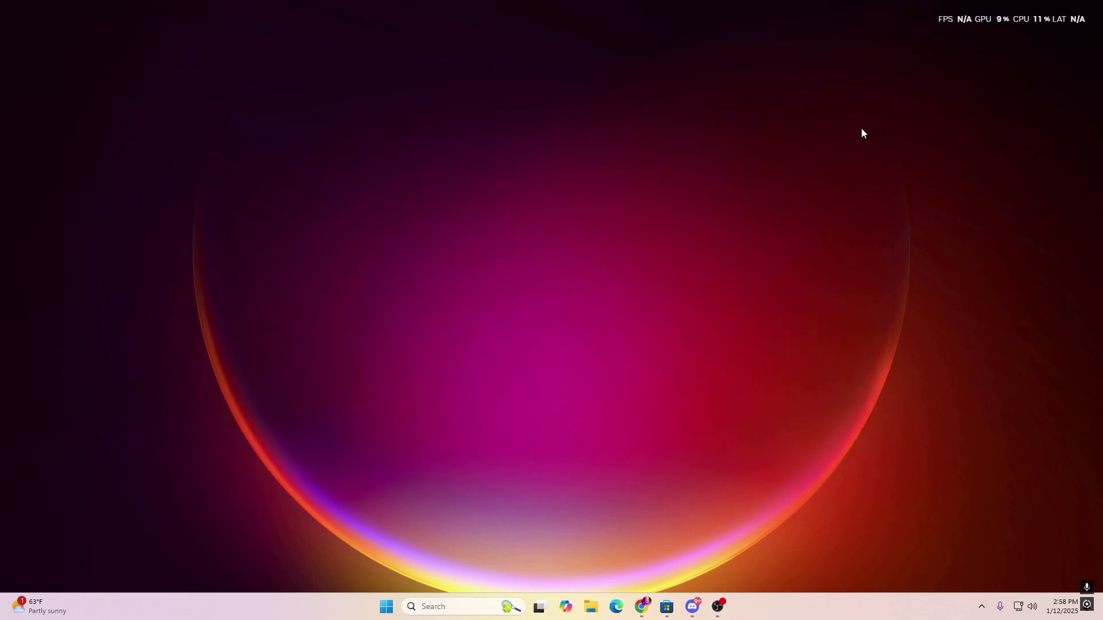